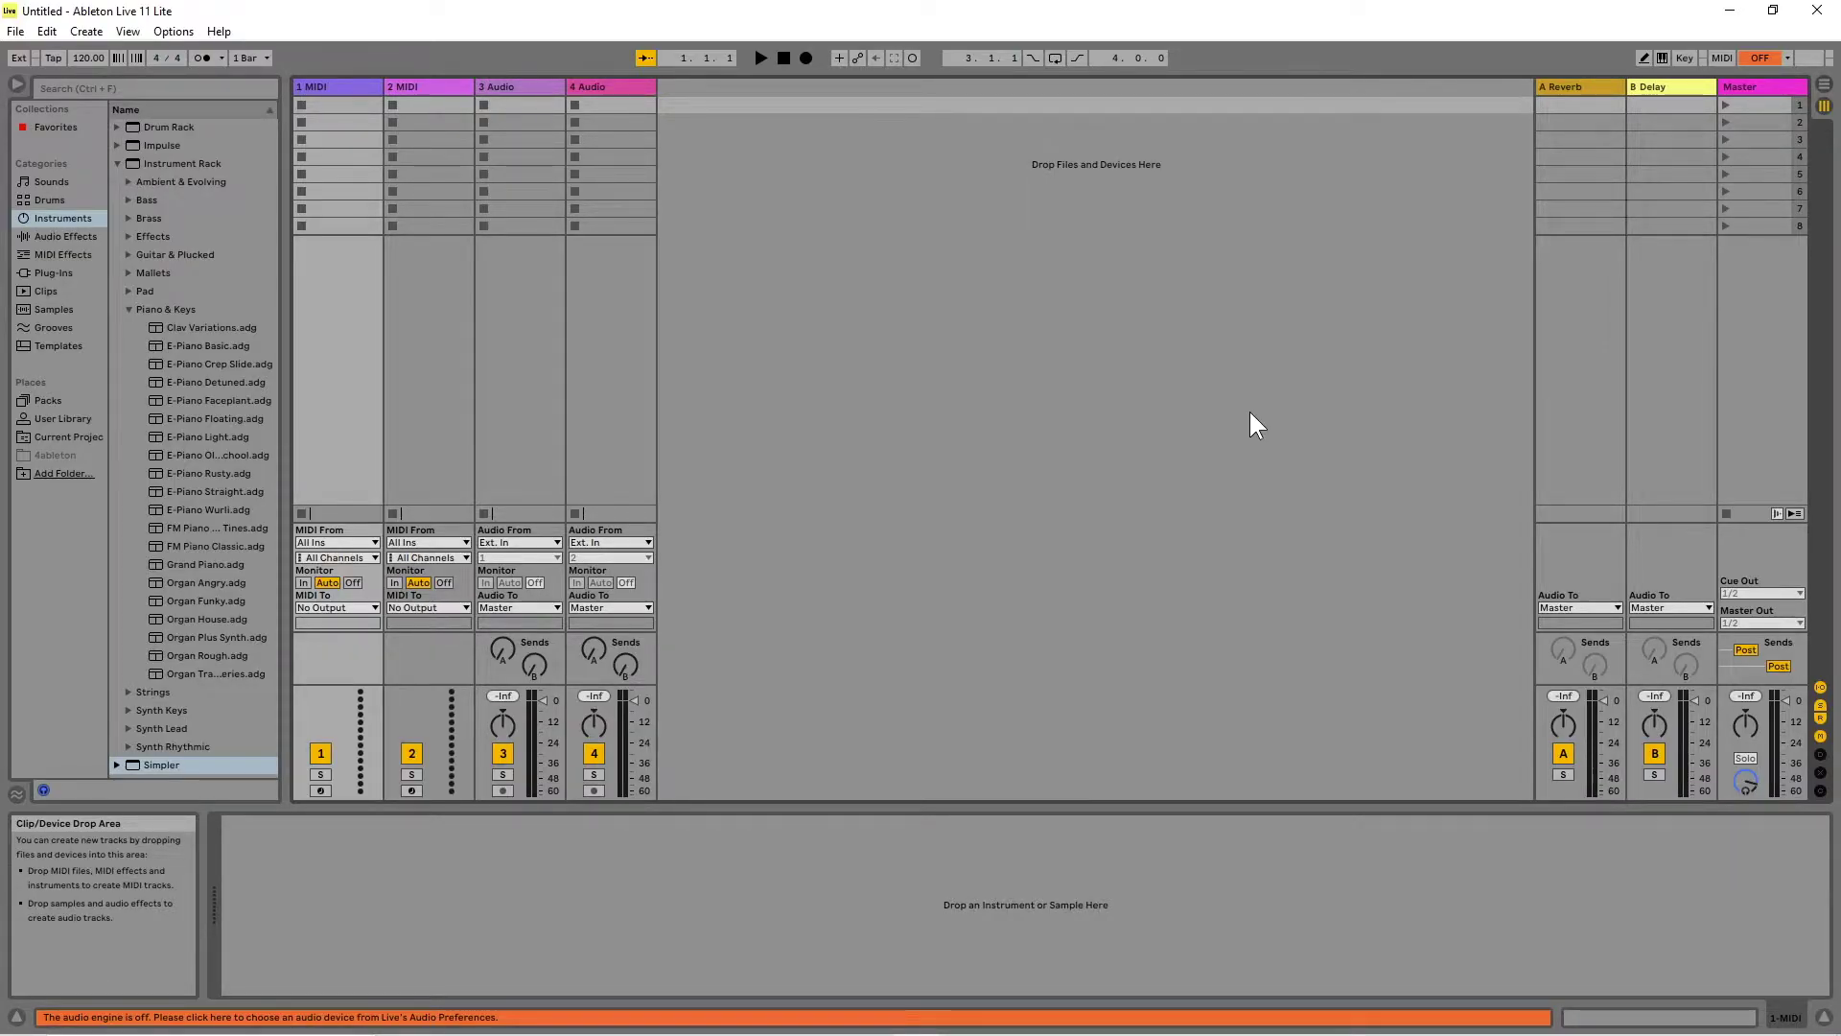
Open Preferences from the Options menu and show its Audio page
click(176, 37)
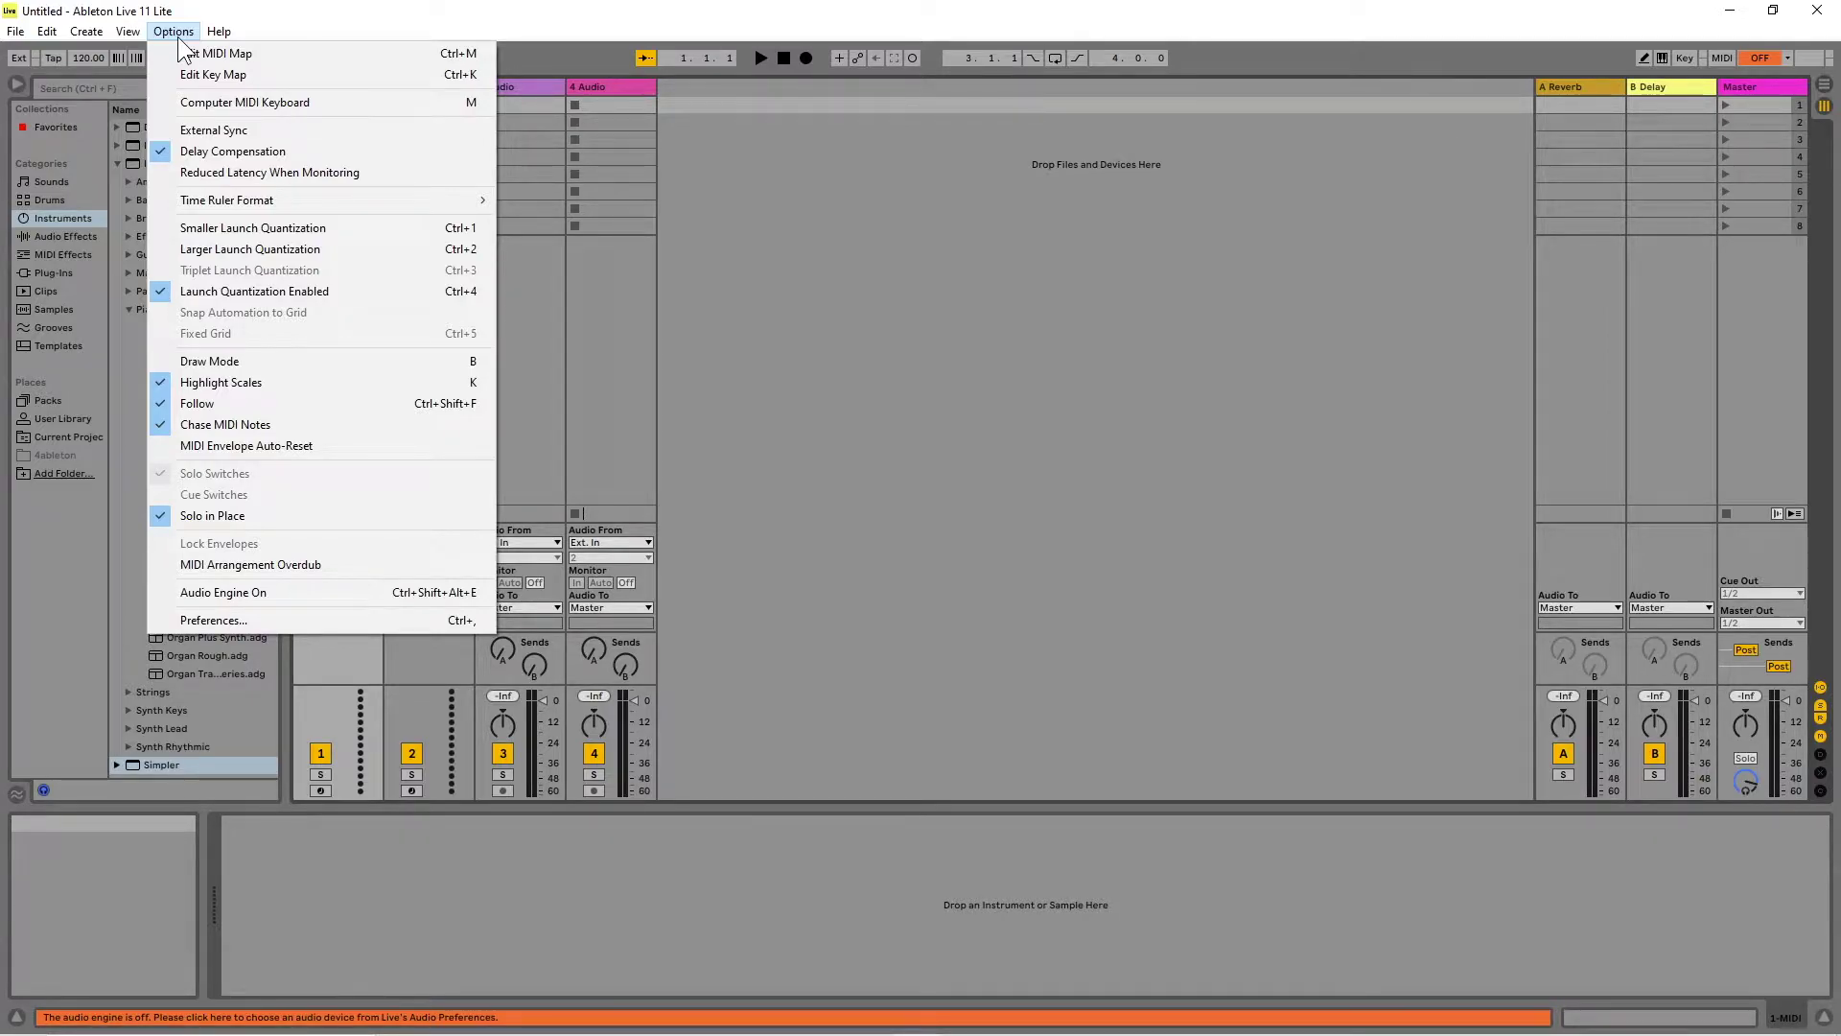
click(217, 618)
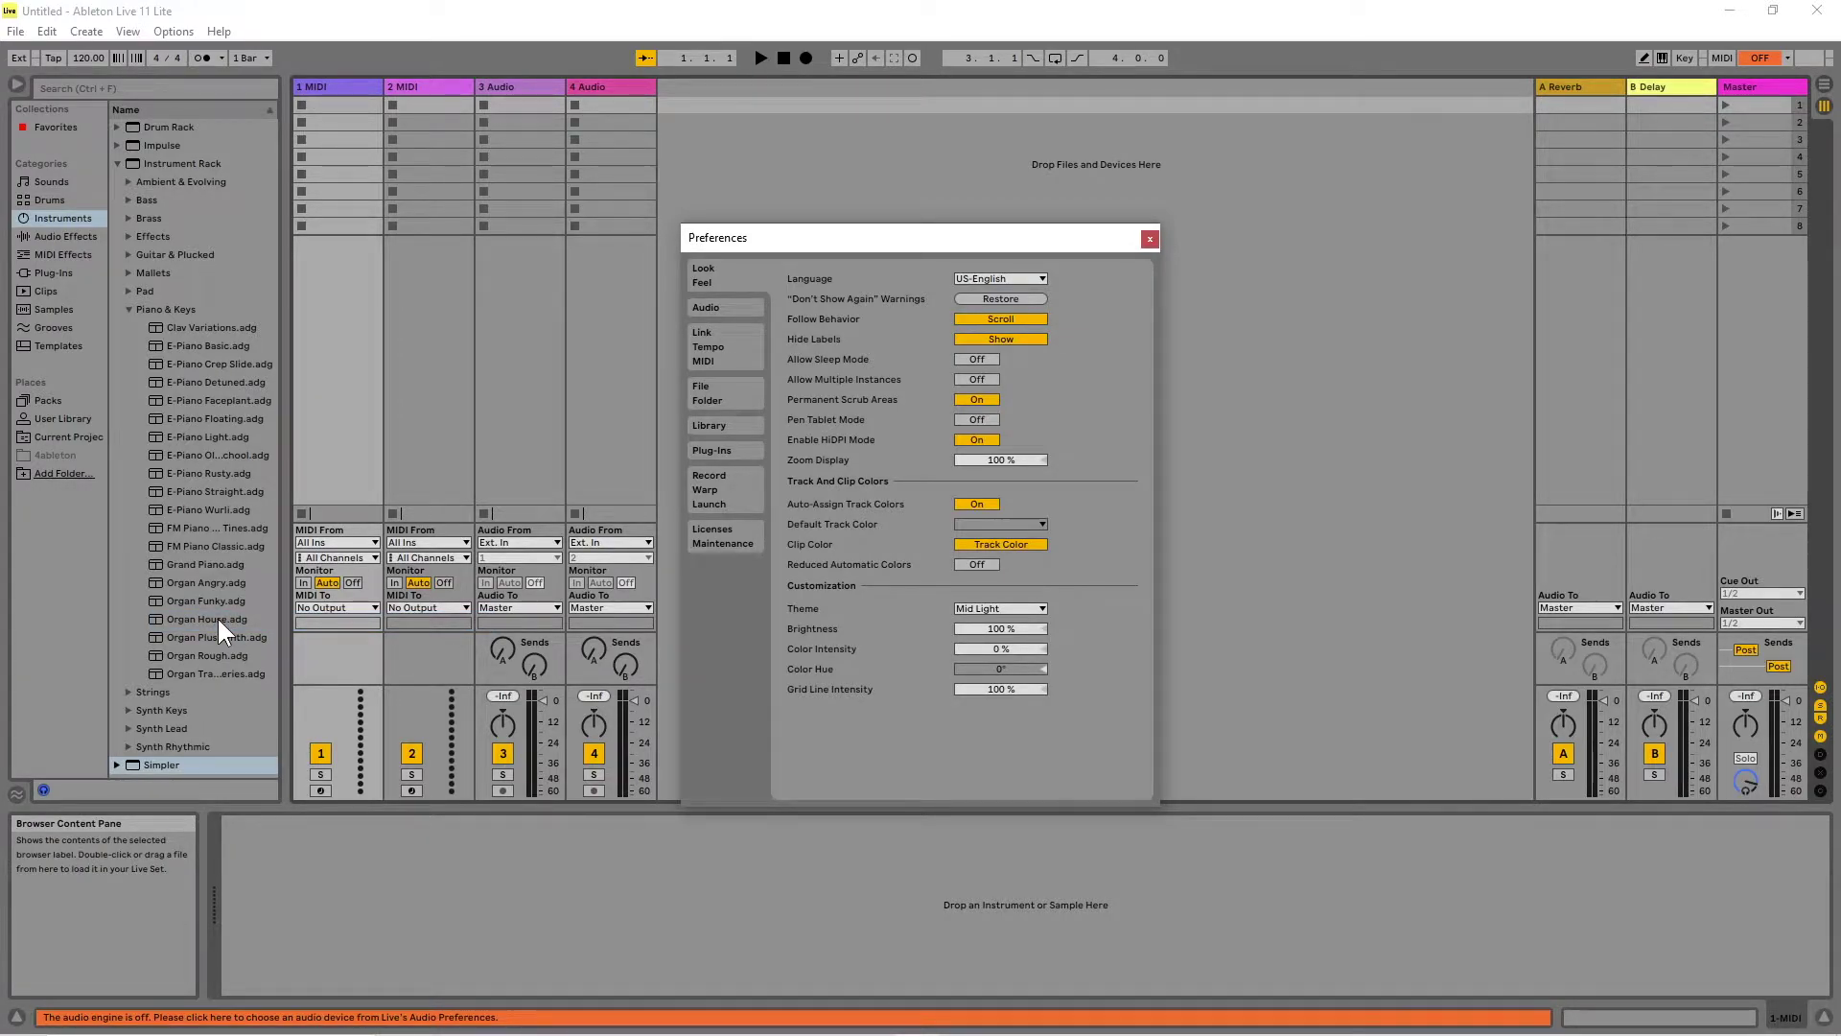
click(718, 301)
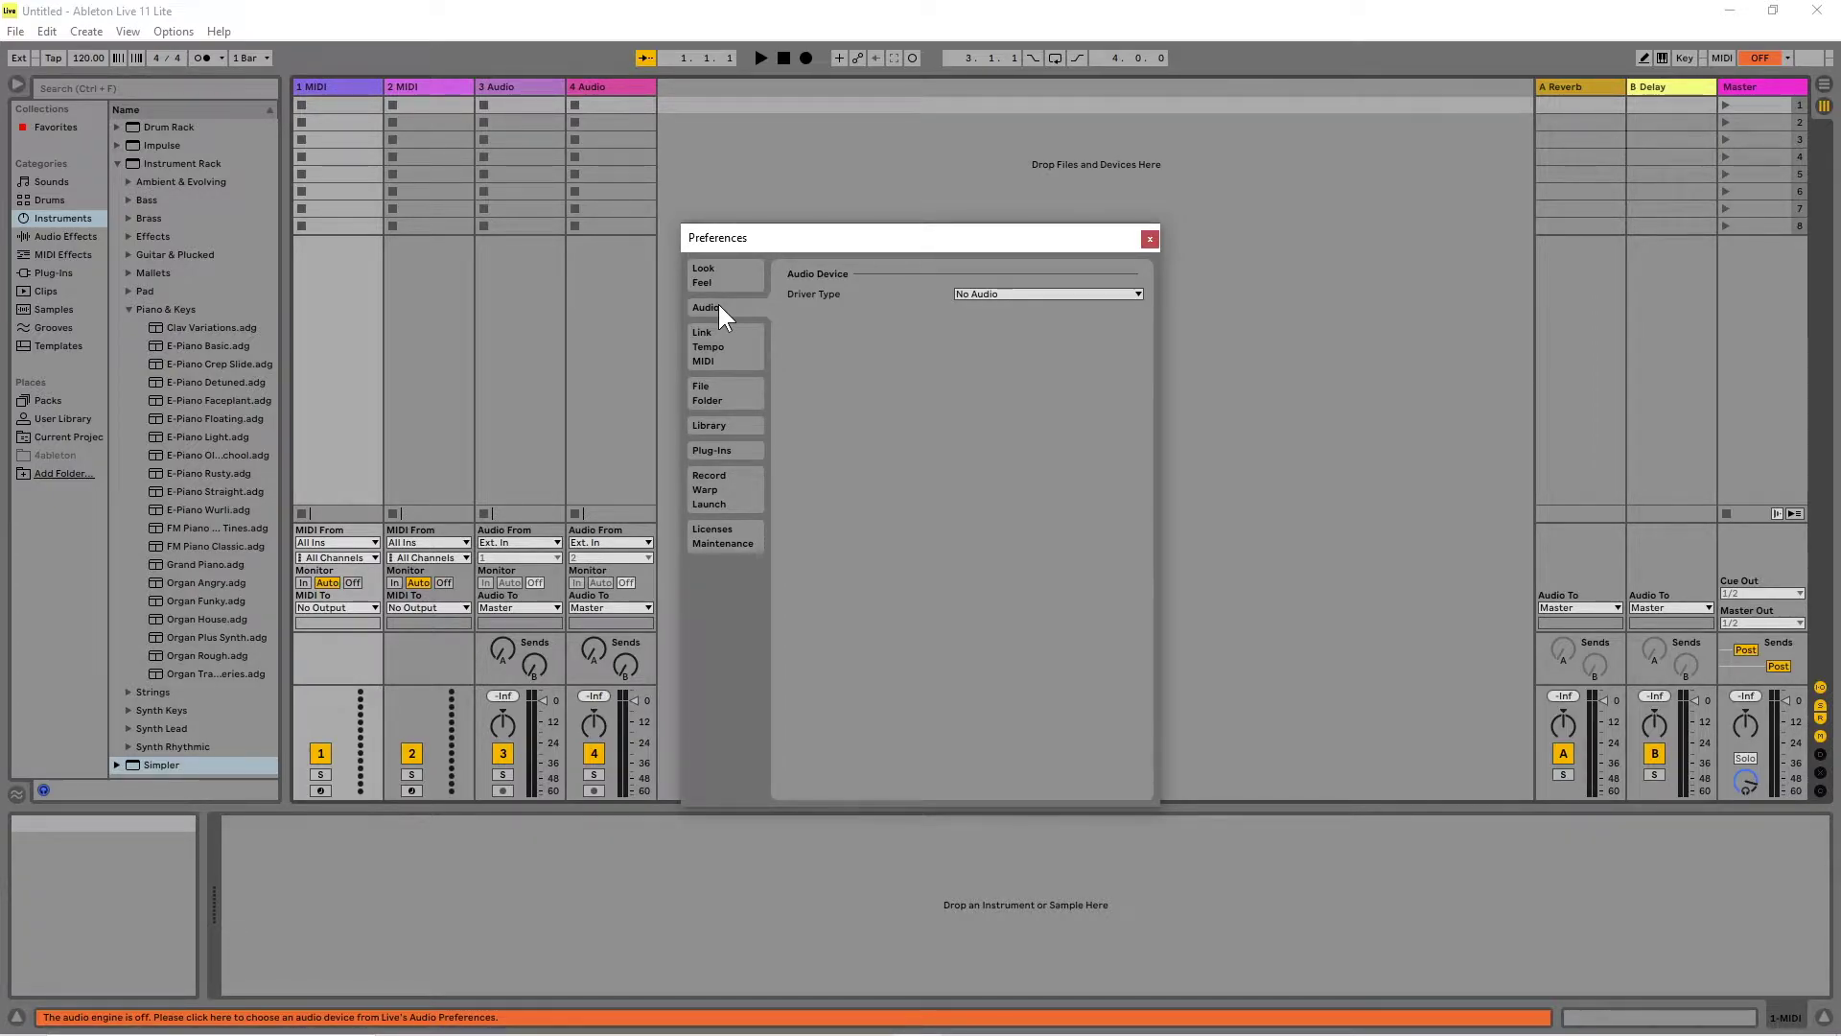
Set Driver Type to ASIO and Audio Device to US-16x08 ASIO, then open Input Config
click(1070, 294)
click(991, 336)
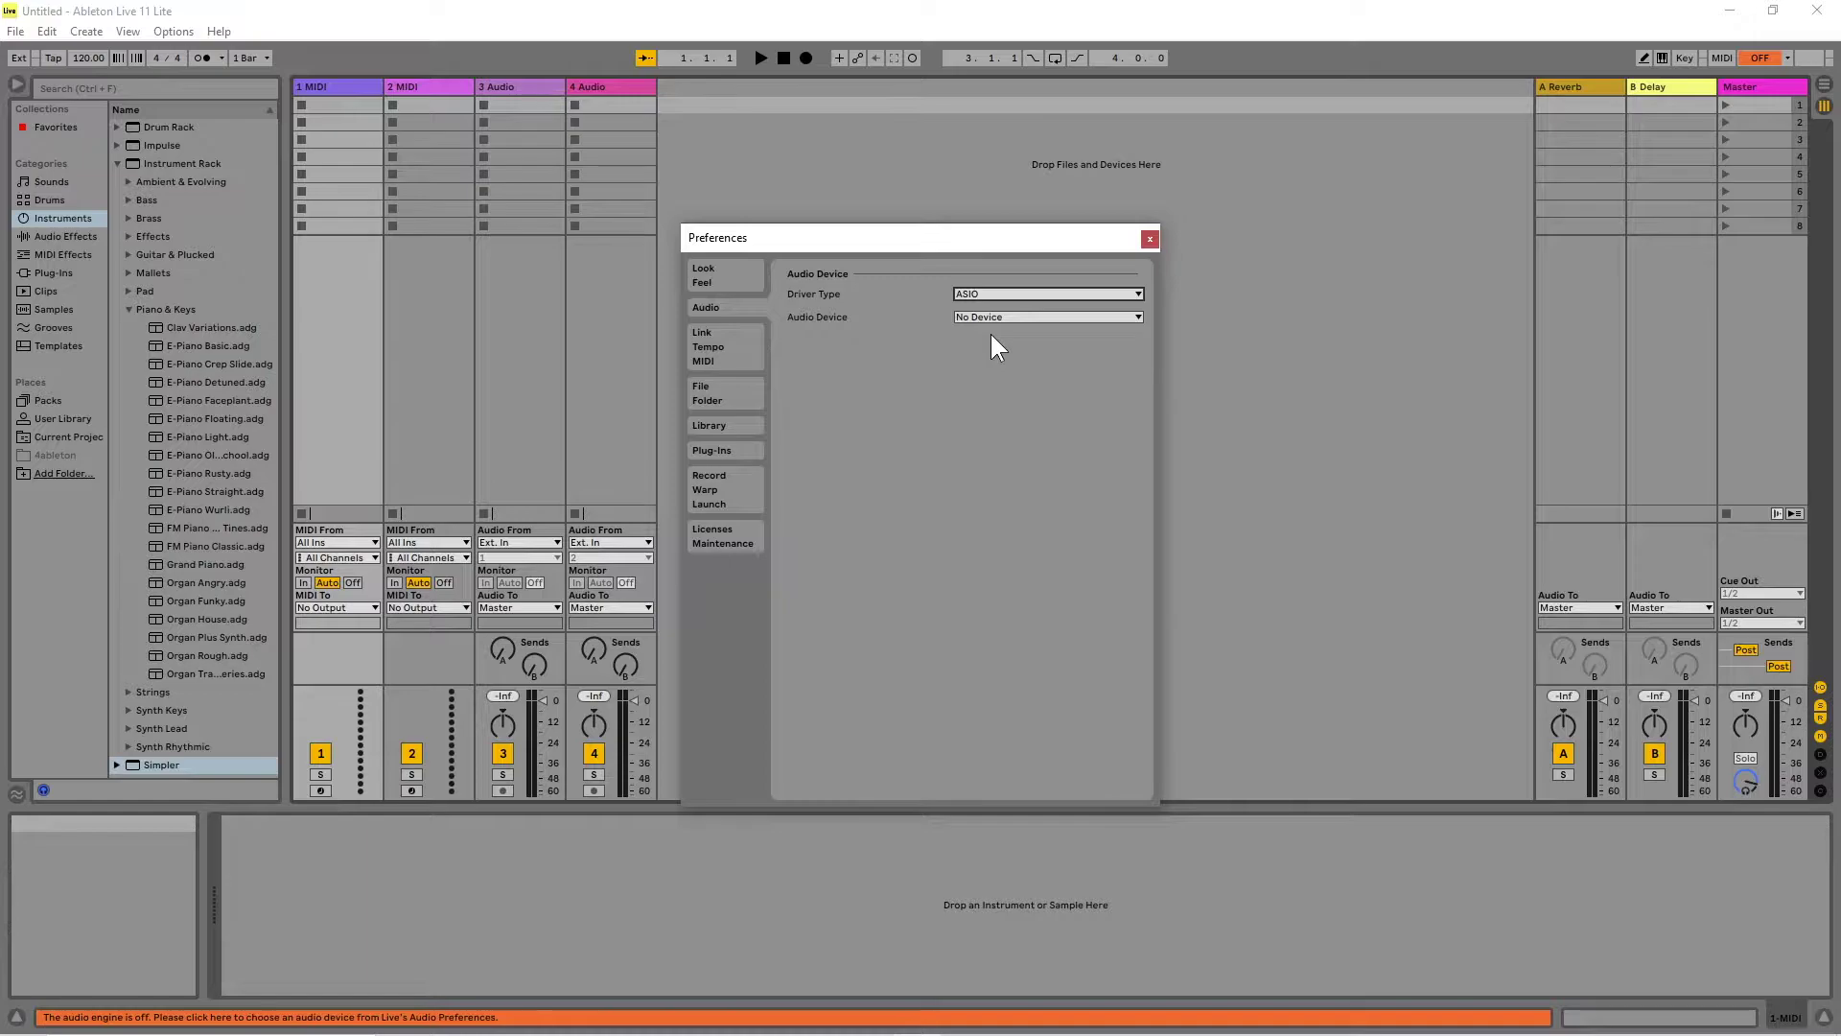
click(1004, 316)
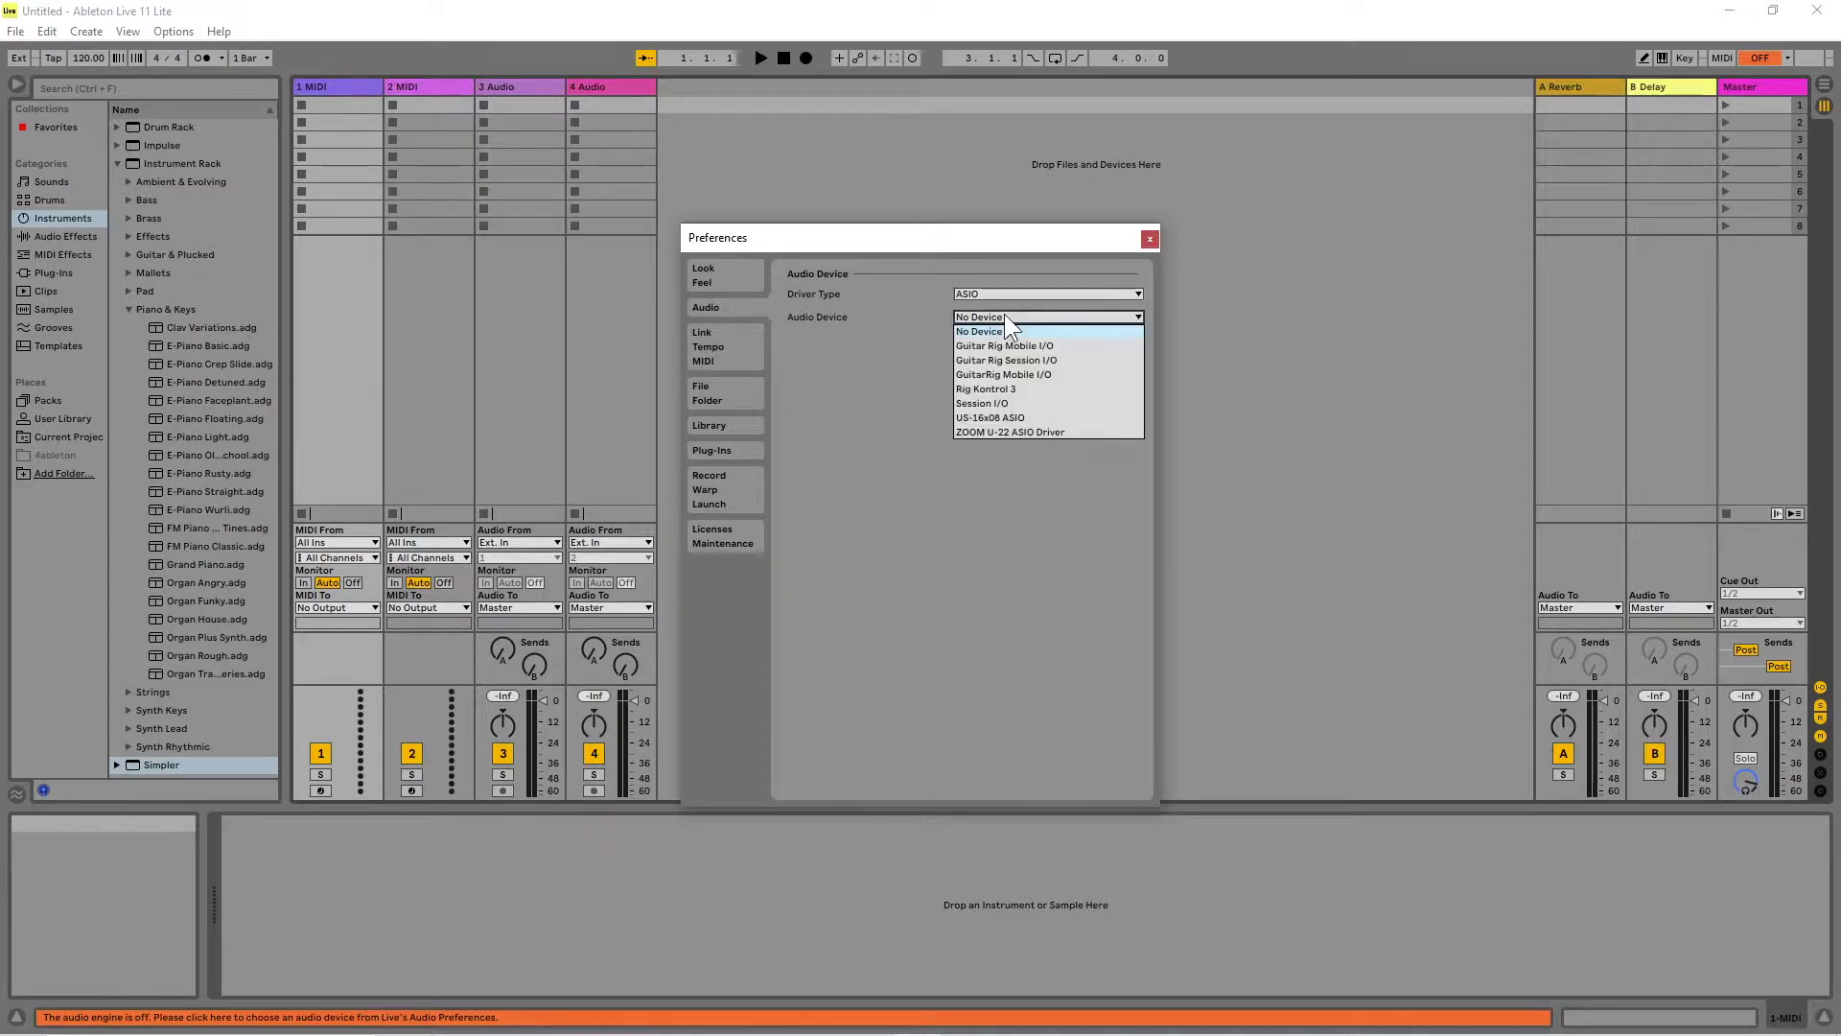
click(1000, 418)
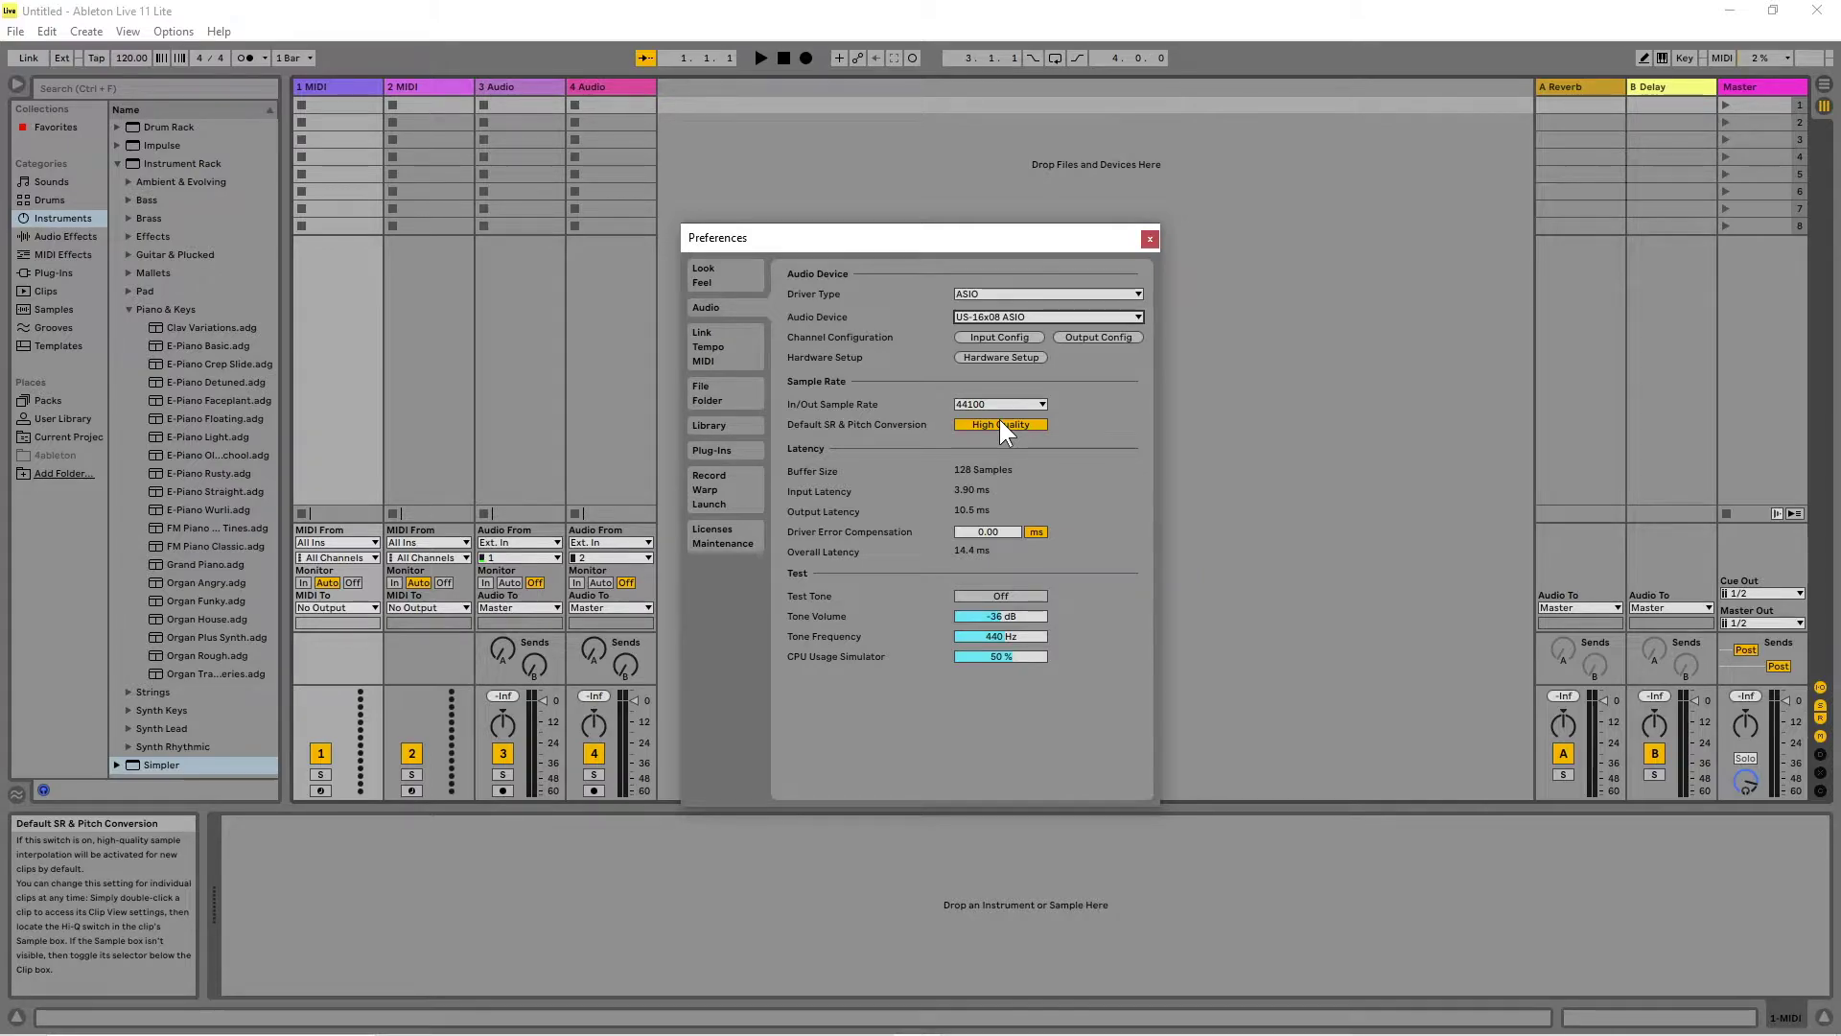
click(1007, 338)
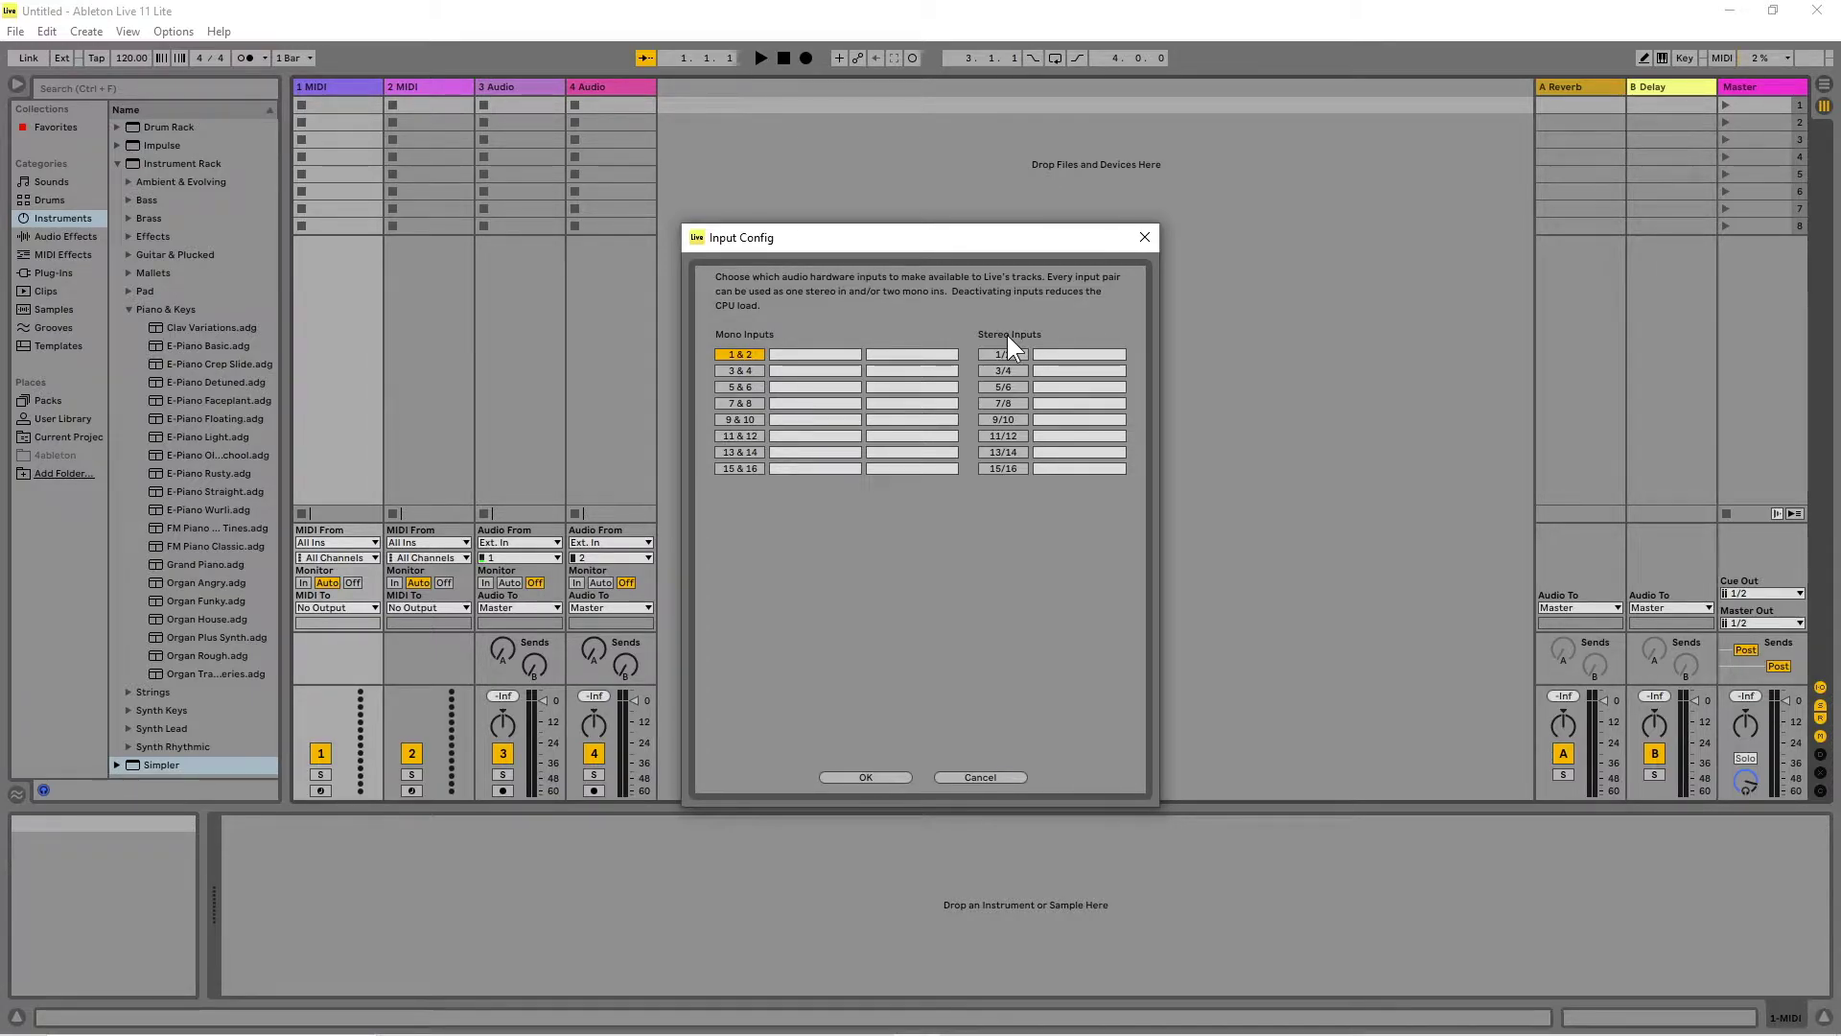
Activate mono inputs 3/4 and 5/6 and stereo input 7/8 in place of mono 7 & 8
click(758, 370)
click(757, 385)
click(756, 402)
click(1007, 421)
click(750, 403)
click(995, 404)
Name inputs 1 and 2 'Rode NT1' and 'AKG C1000S'
click(826, 354)
text(Rode NT1)
click(899, 354)
text(AKG C1000S)
key(Tab)
Make 9/10 mono, name input 9 'Guitar' and stereo 7/8 'Synth', and confirm
click(1002, 419)
click(796, 422)
text(Guitar)
click(1073, 403)
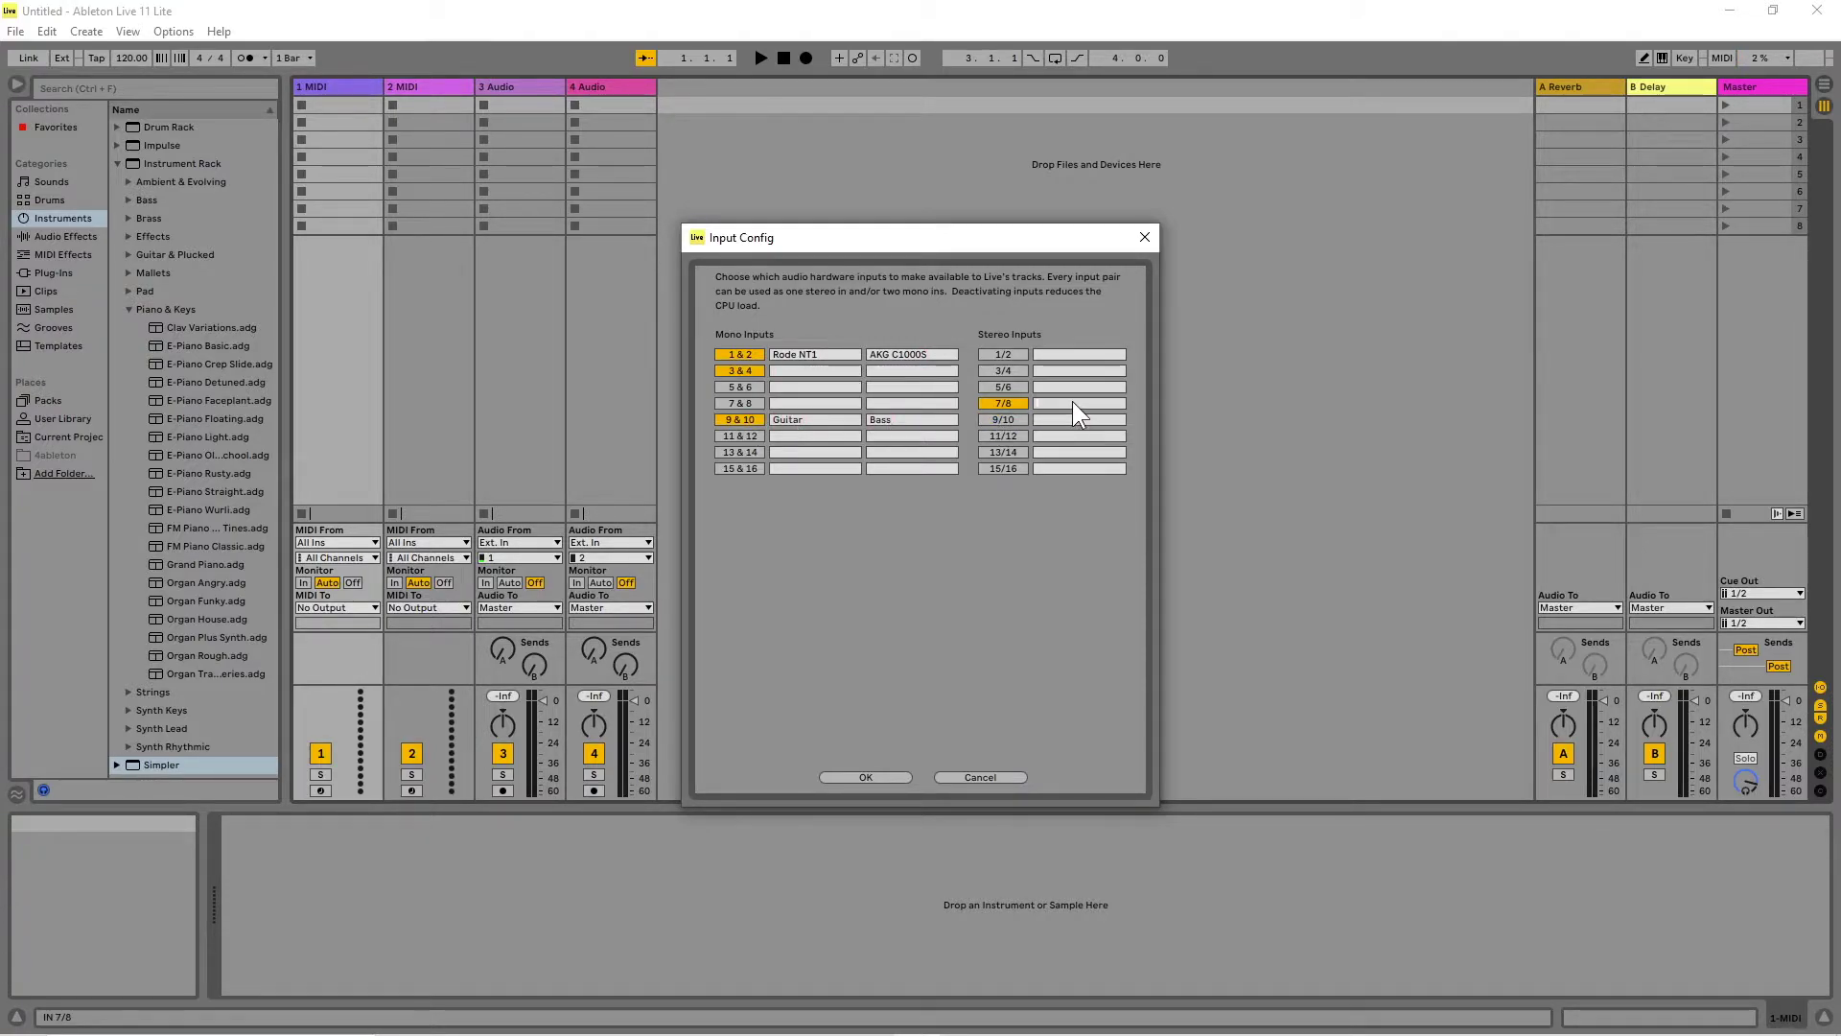
text(Synth)
click(1073, 418)
click(898, 775)
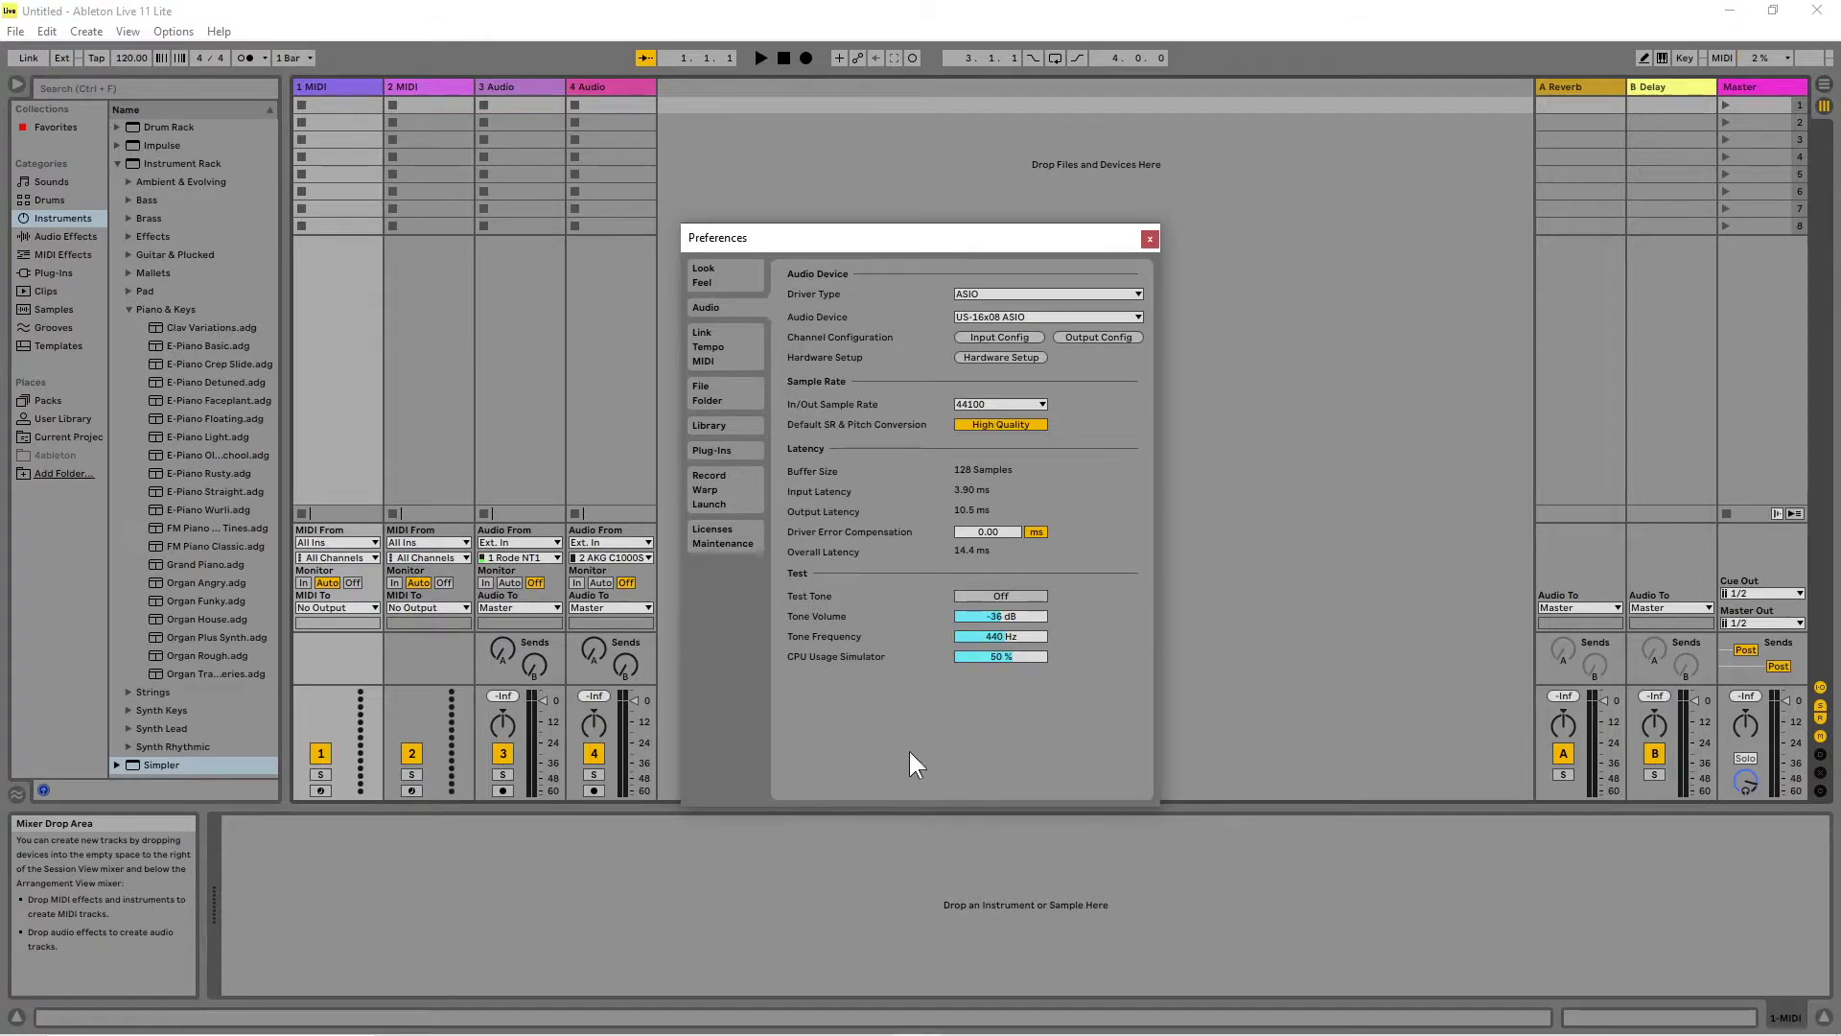
Enable stereo outputs 3/4, 5/6 and 7/8, disable mono 1 & 2, and name output 1/2 'Main'
click(1096, 331)
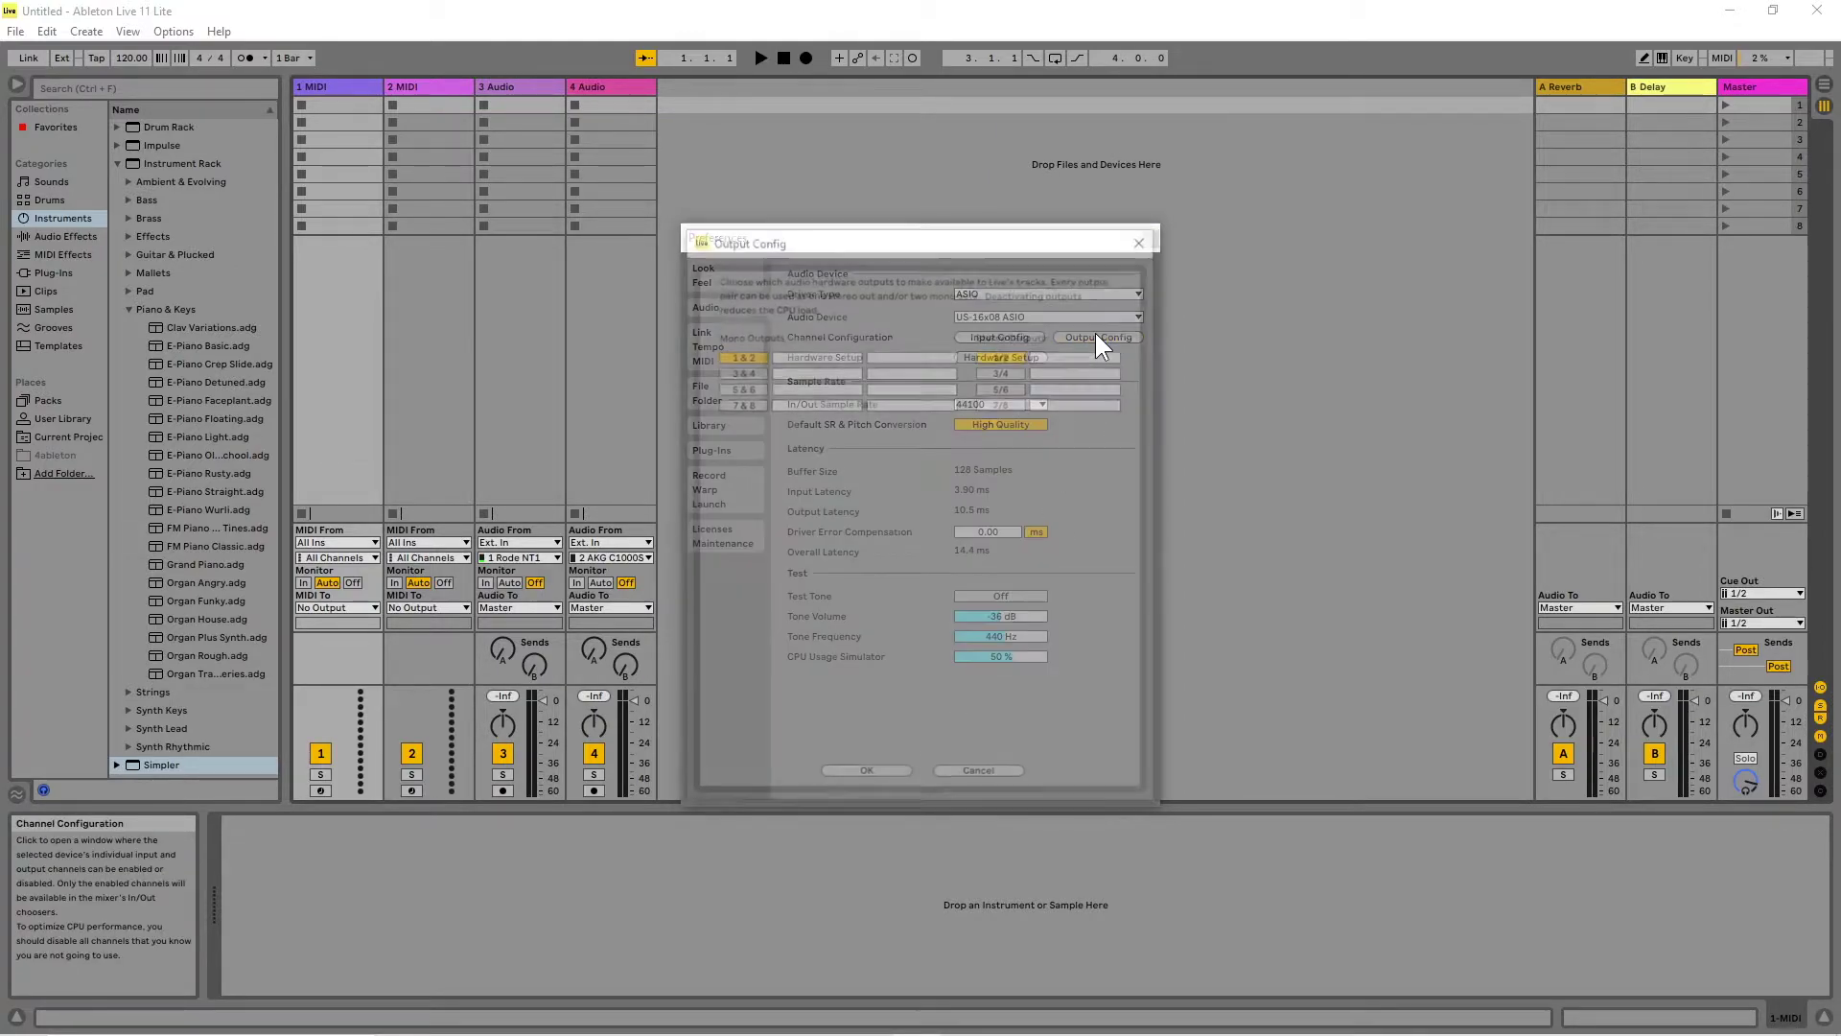
click(1007, 371)
click(1007, 387)
click(1007, 403)
click(730, 354)
click(1046, 355)
text(Main)
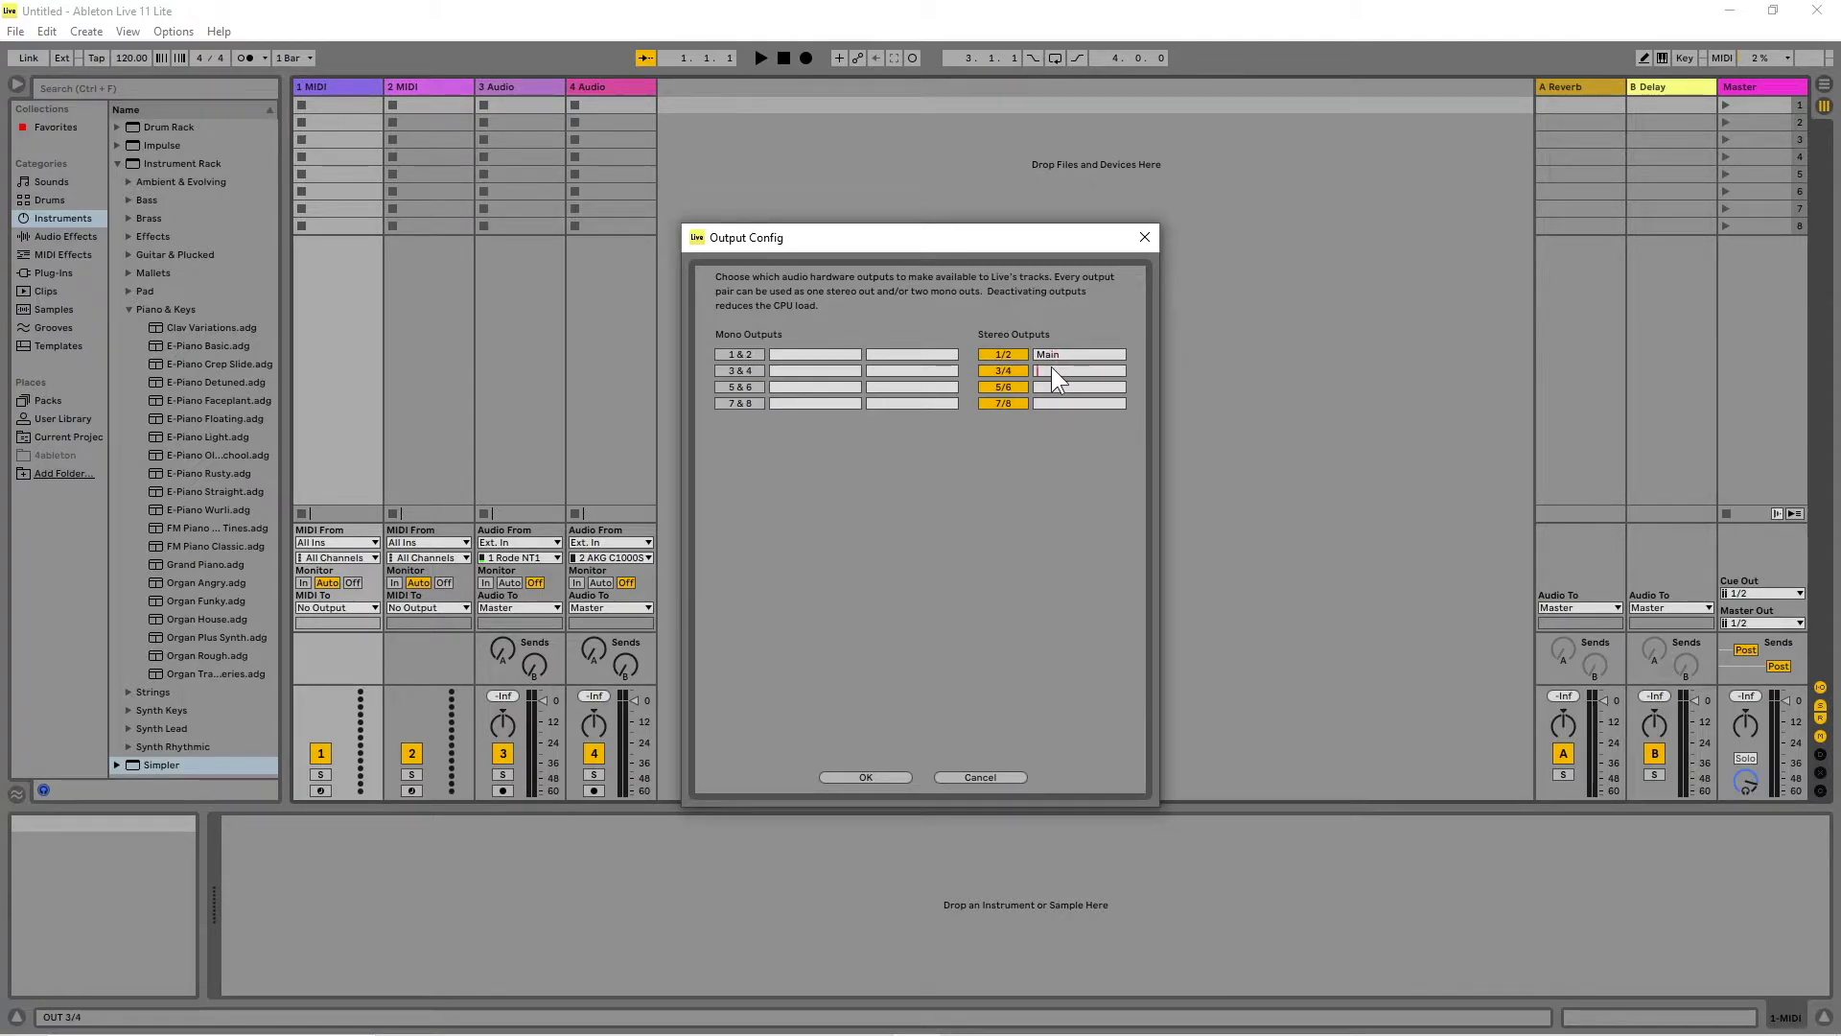
click(861, 777)
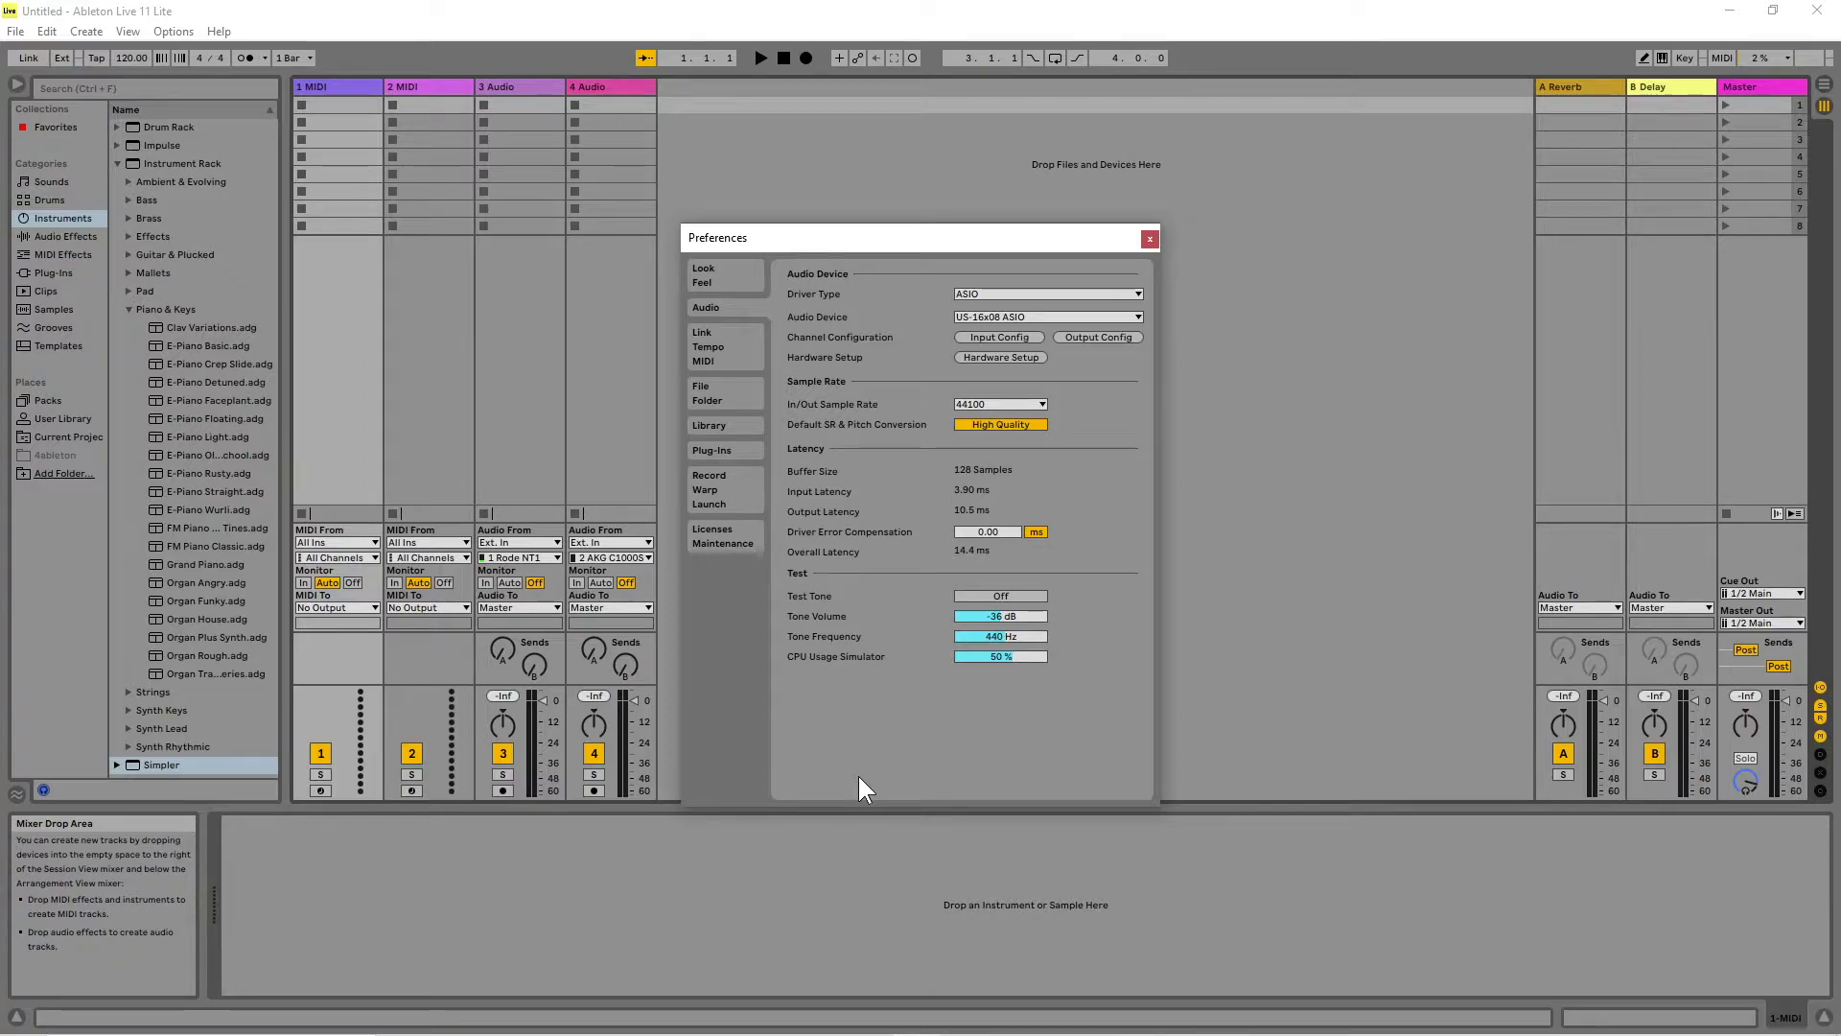
click(1043, 403)
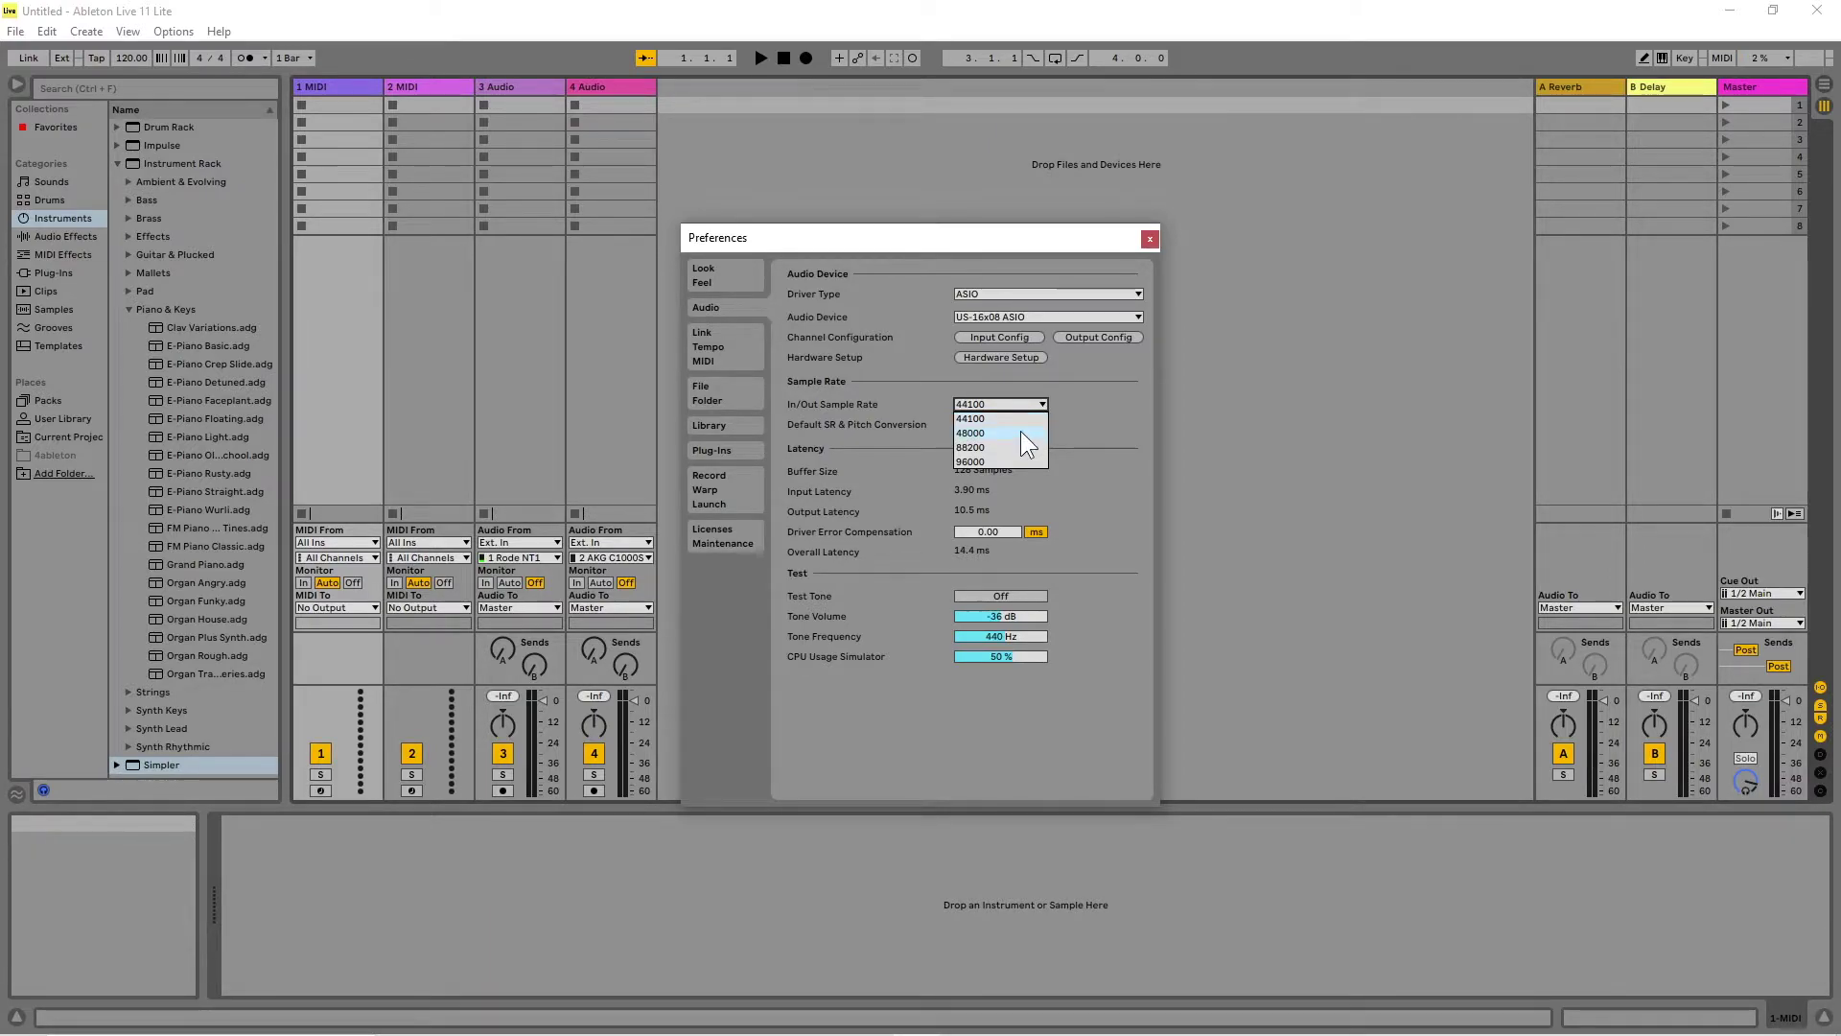
Choose 48000 as the In/Out Sample Rate
click(1022, 433)
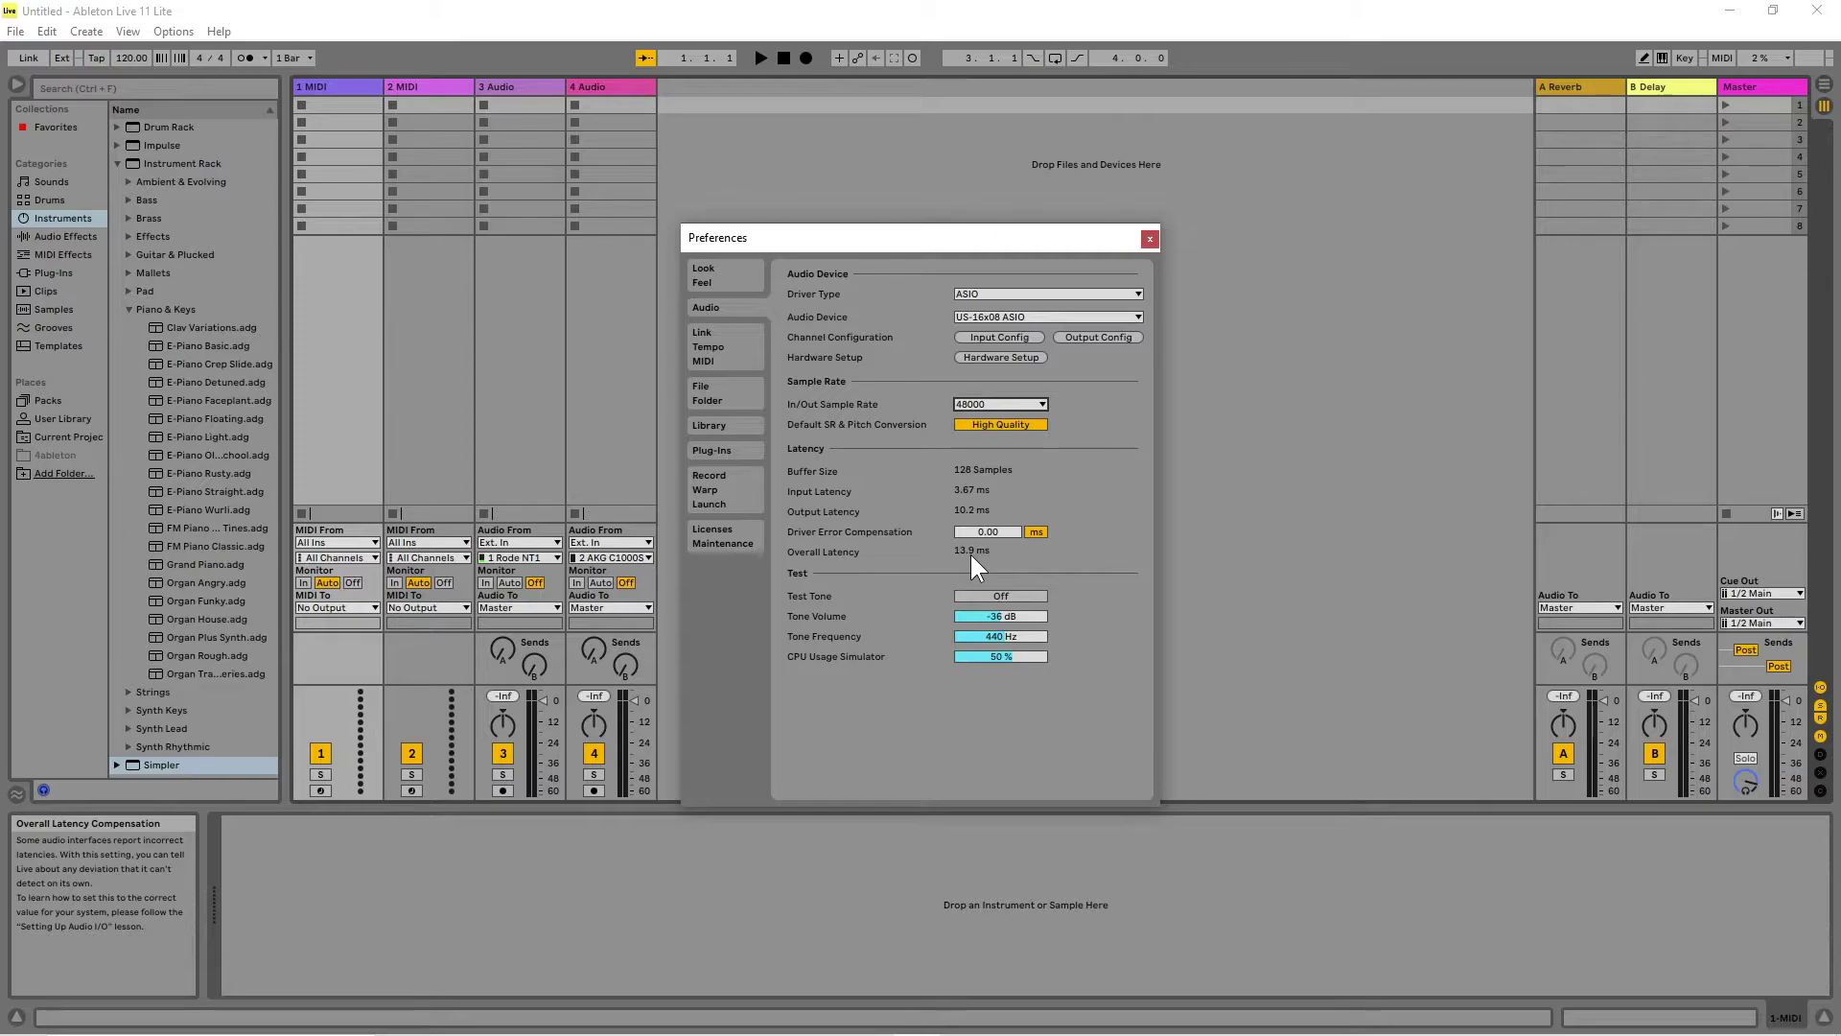
Set the TASCAM interface buffer size to 64 samples, then close the panel and Preferences
click(988, 357)
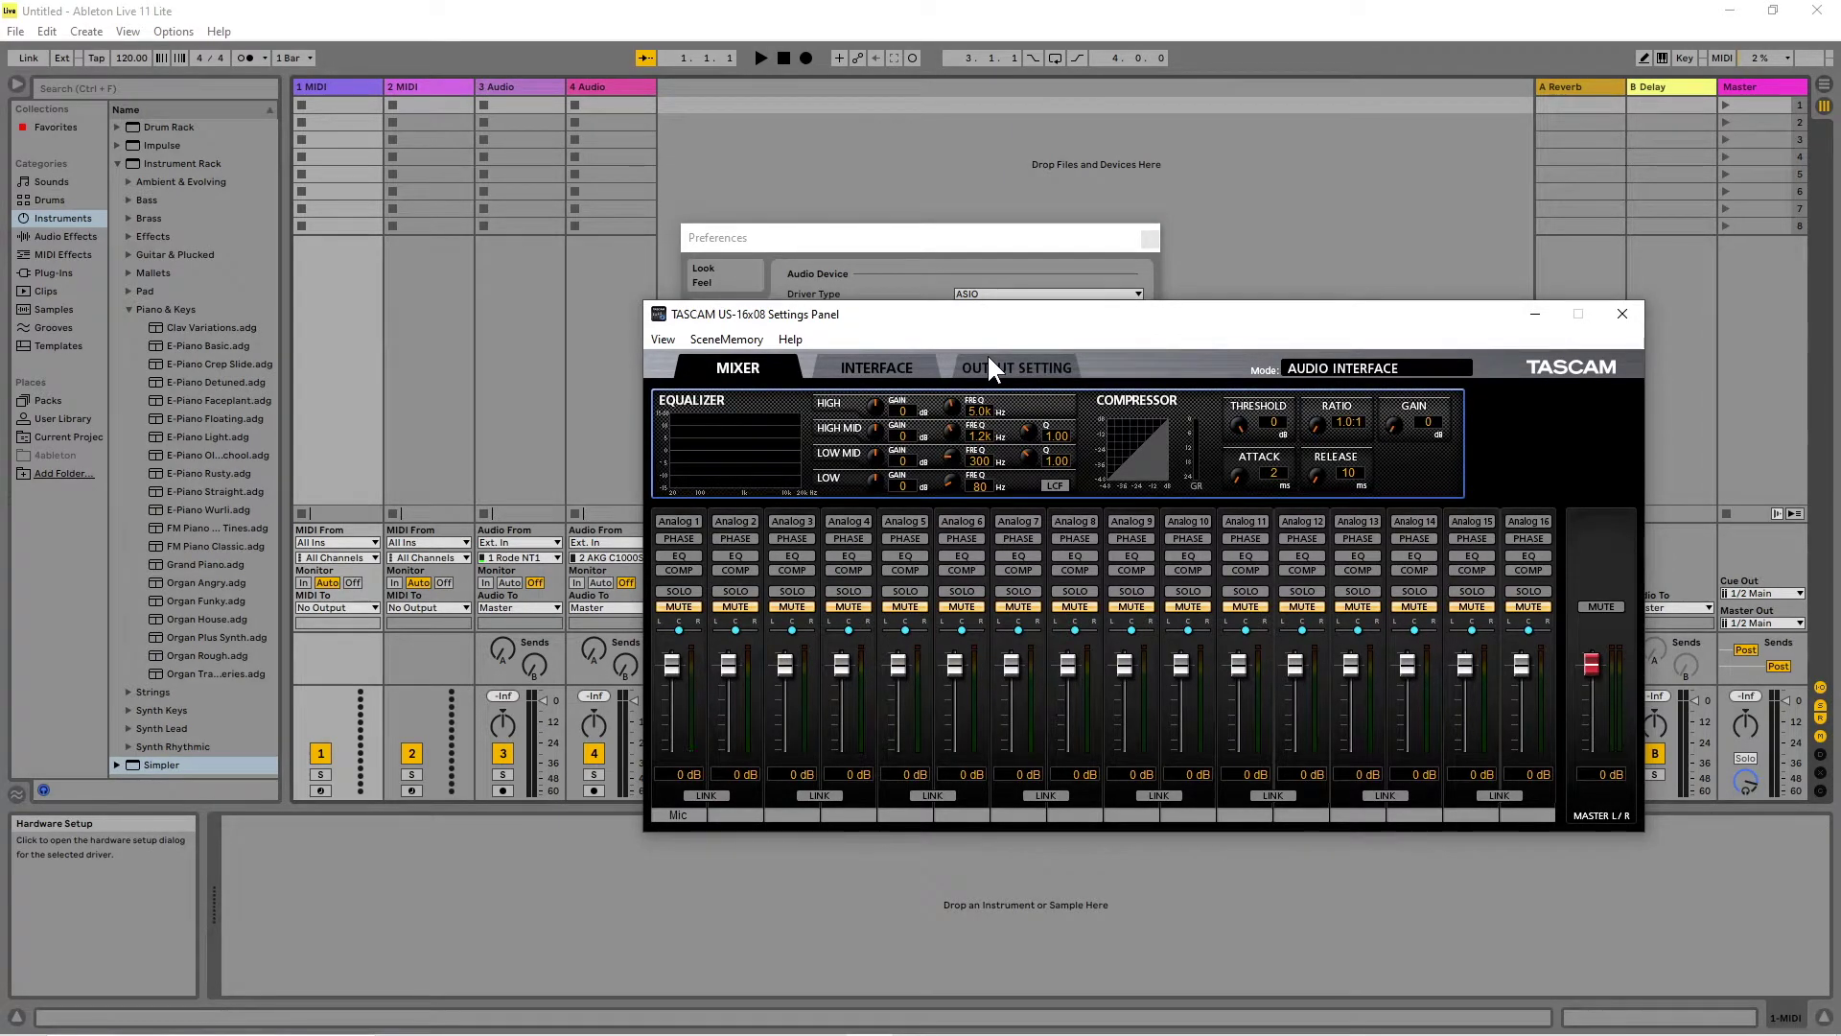
click(912, 362)
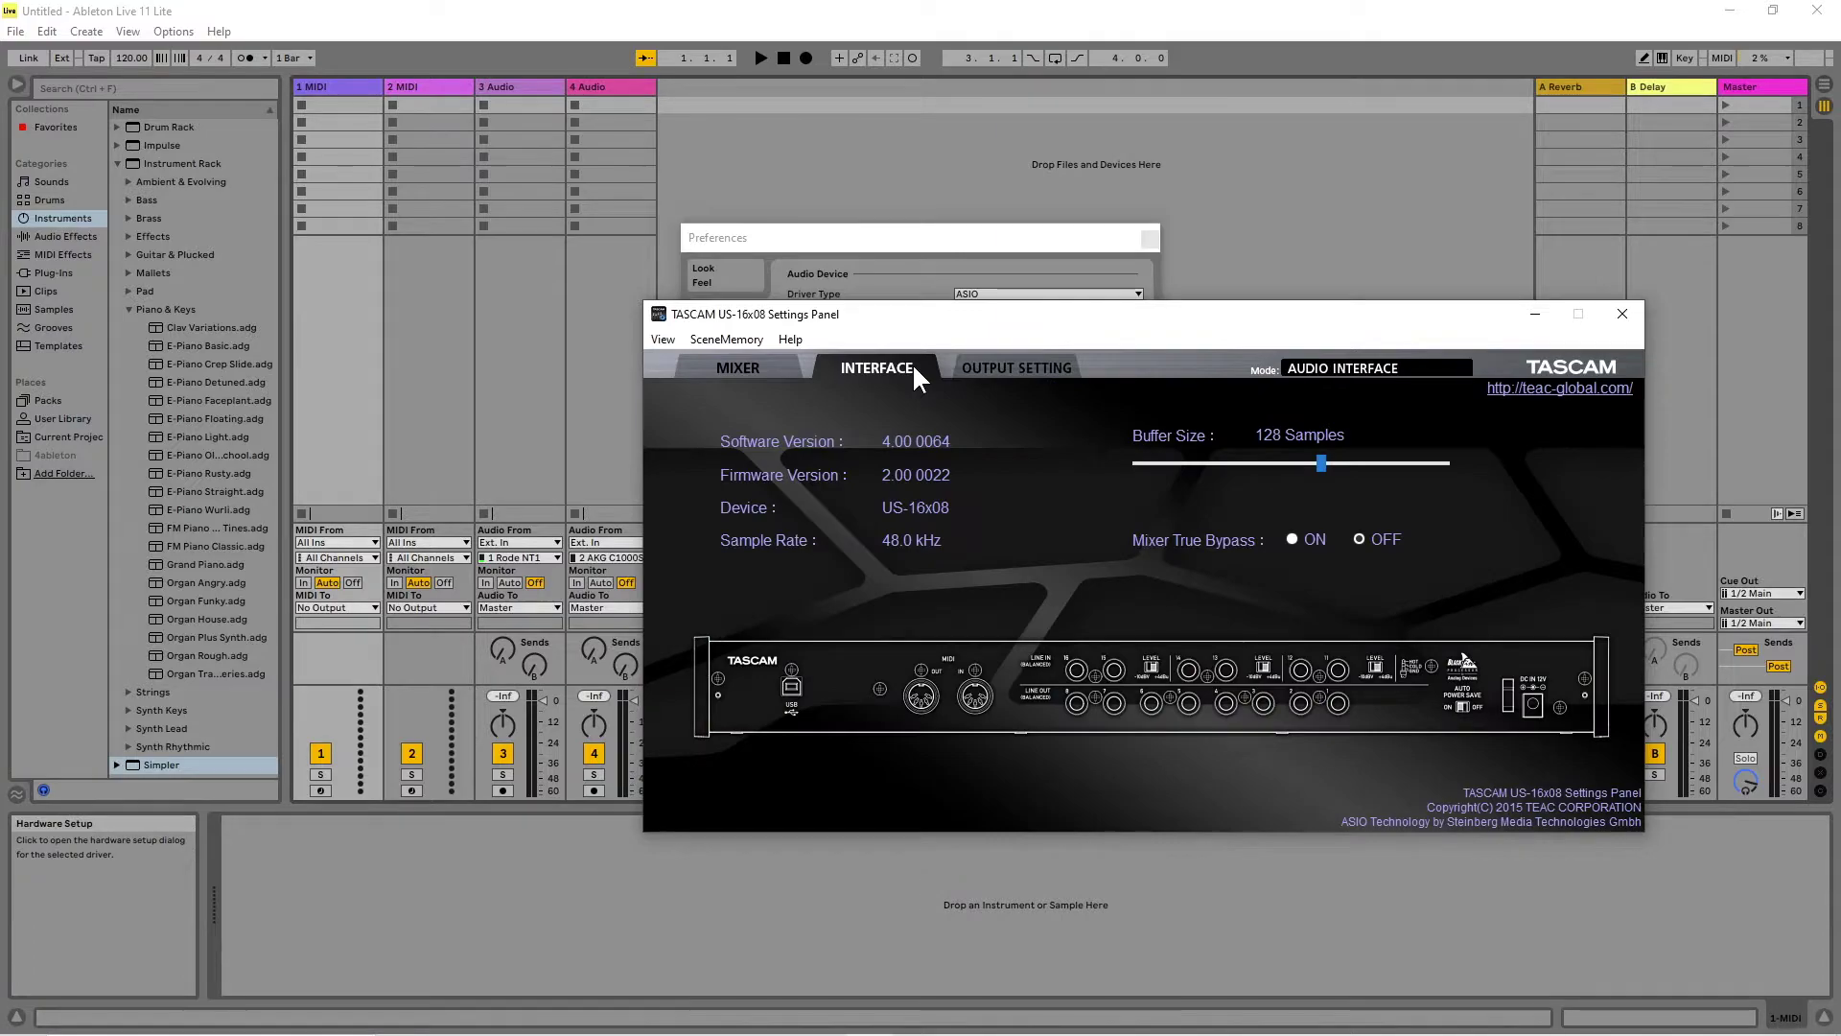
drag(1320, 460, 1155, 470)
drag(1154, 470, 1322, 484)
click(1626, 305)
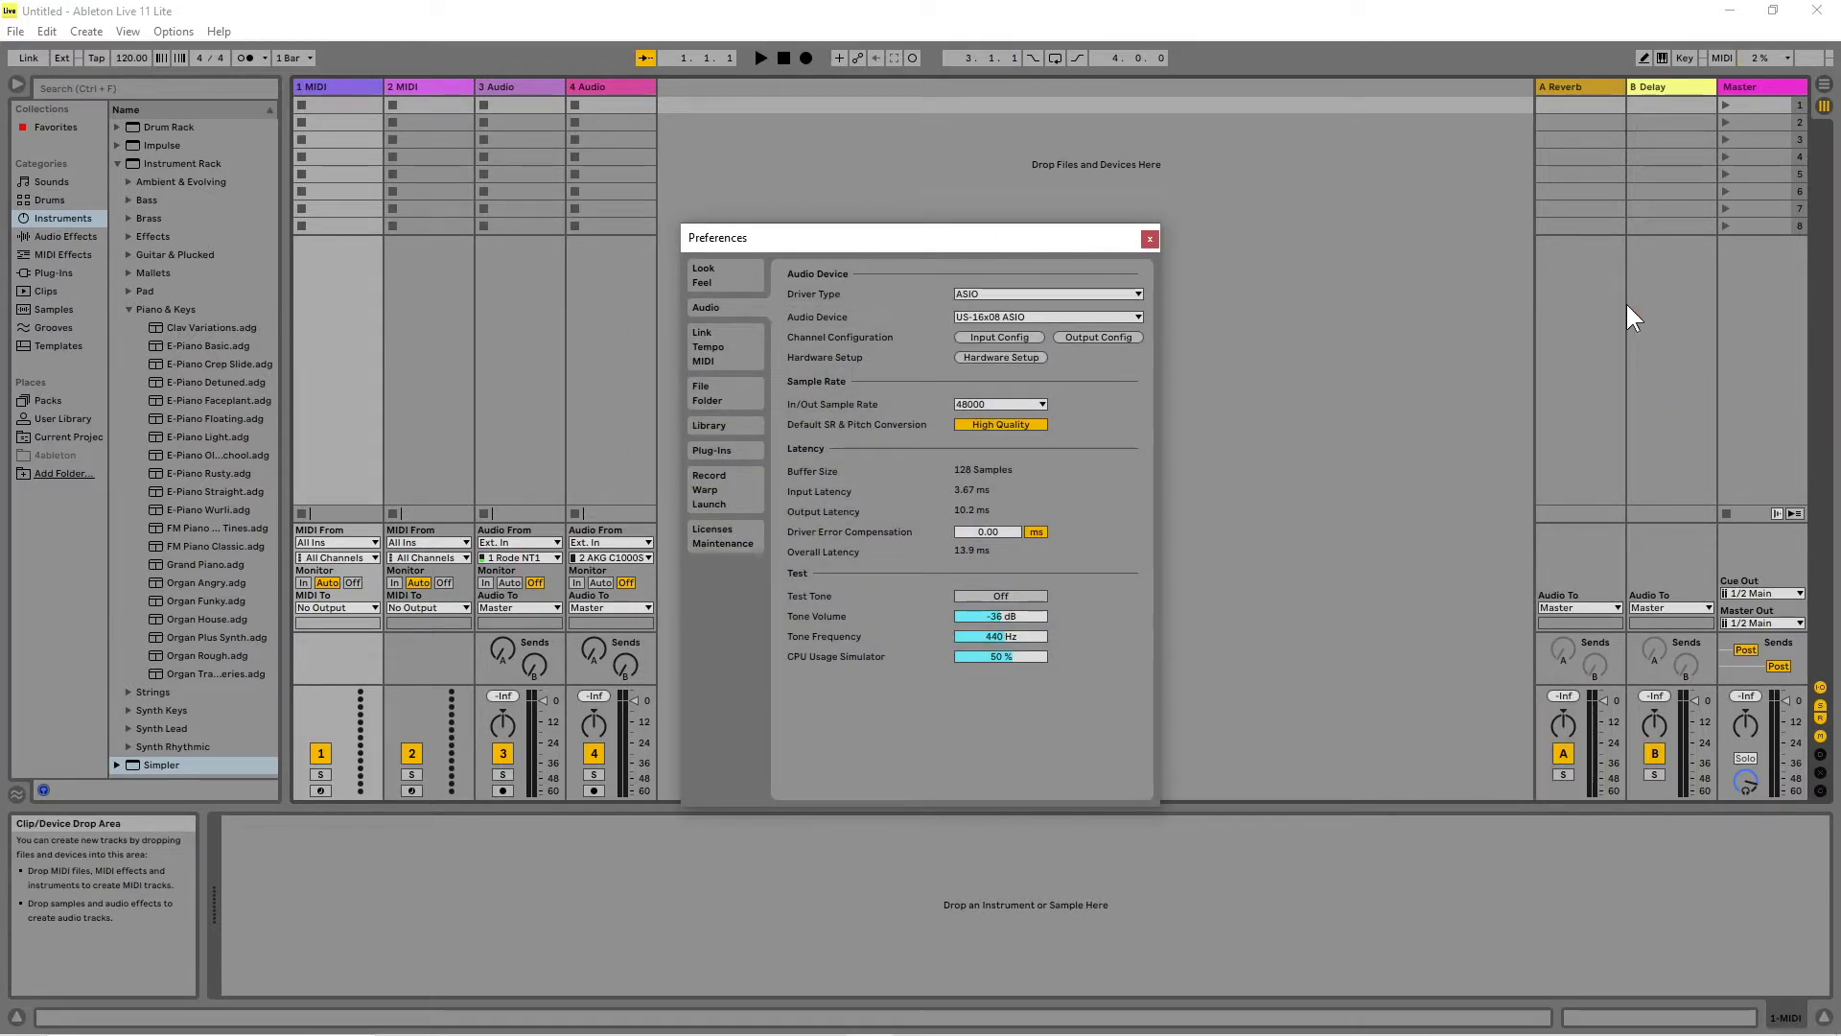
click(1149, 238)
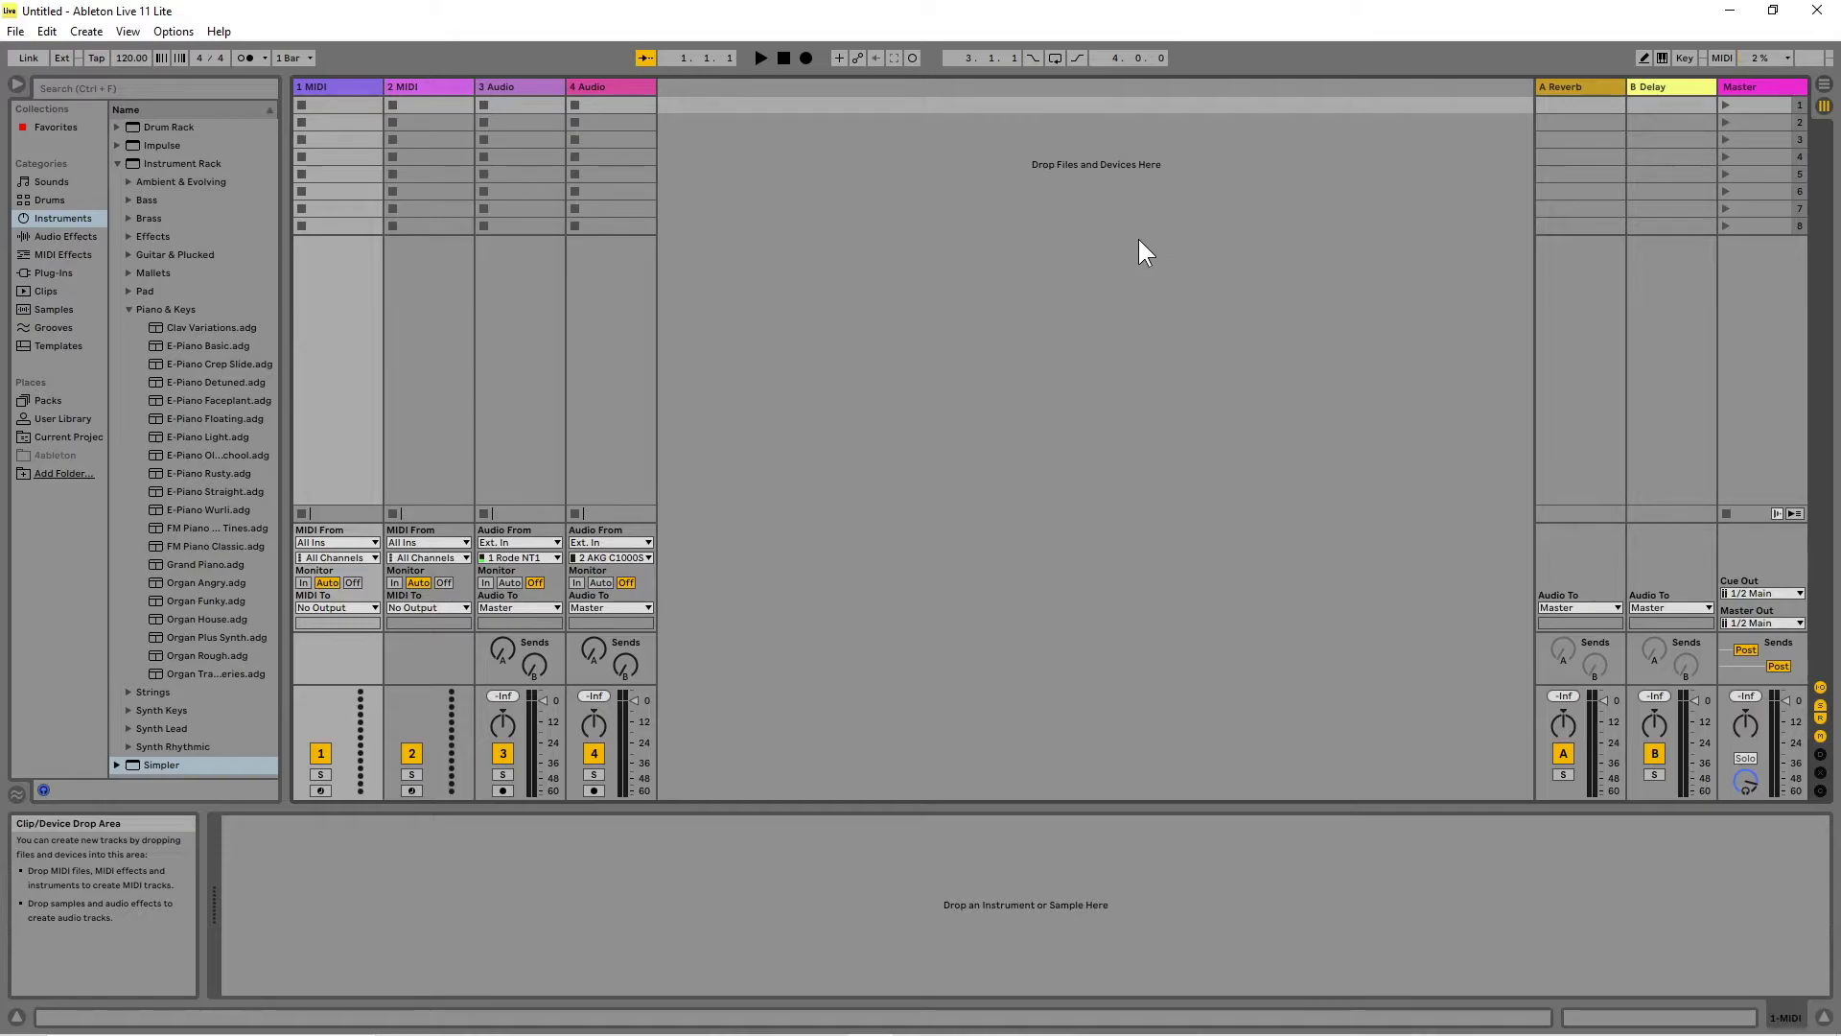
Set track 3's input to channel 9 Guitar and switch its monitoring to In
click(555, 542)
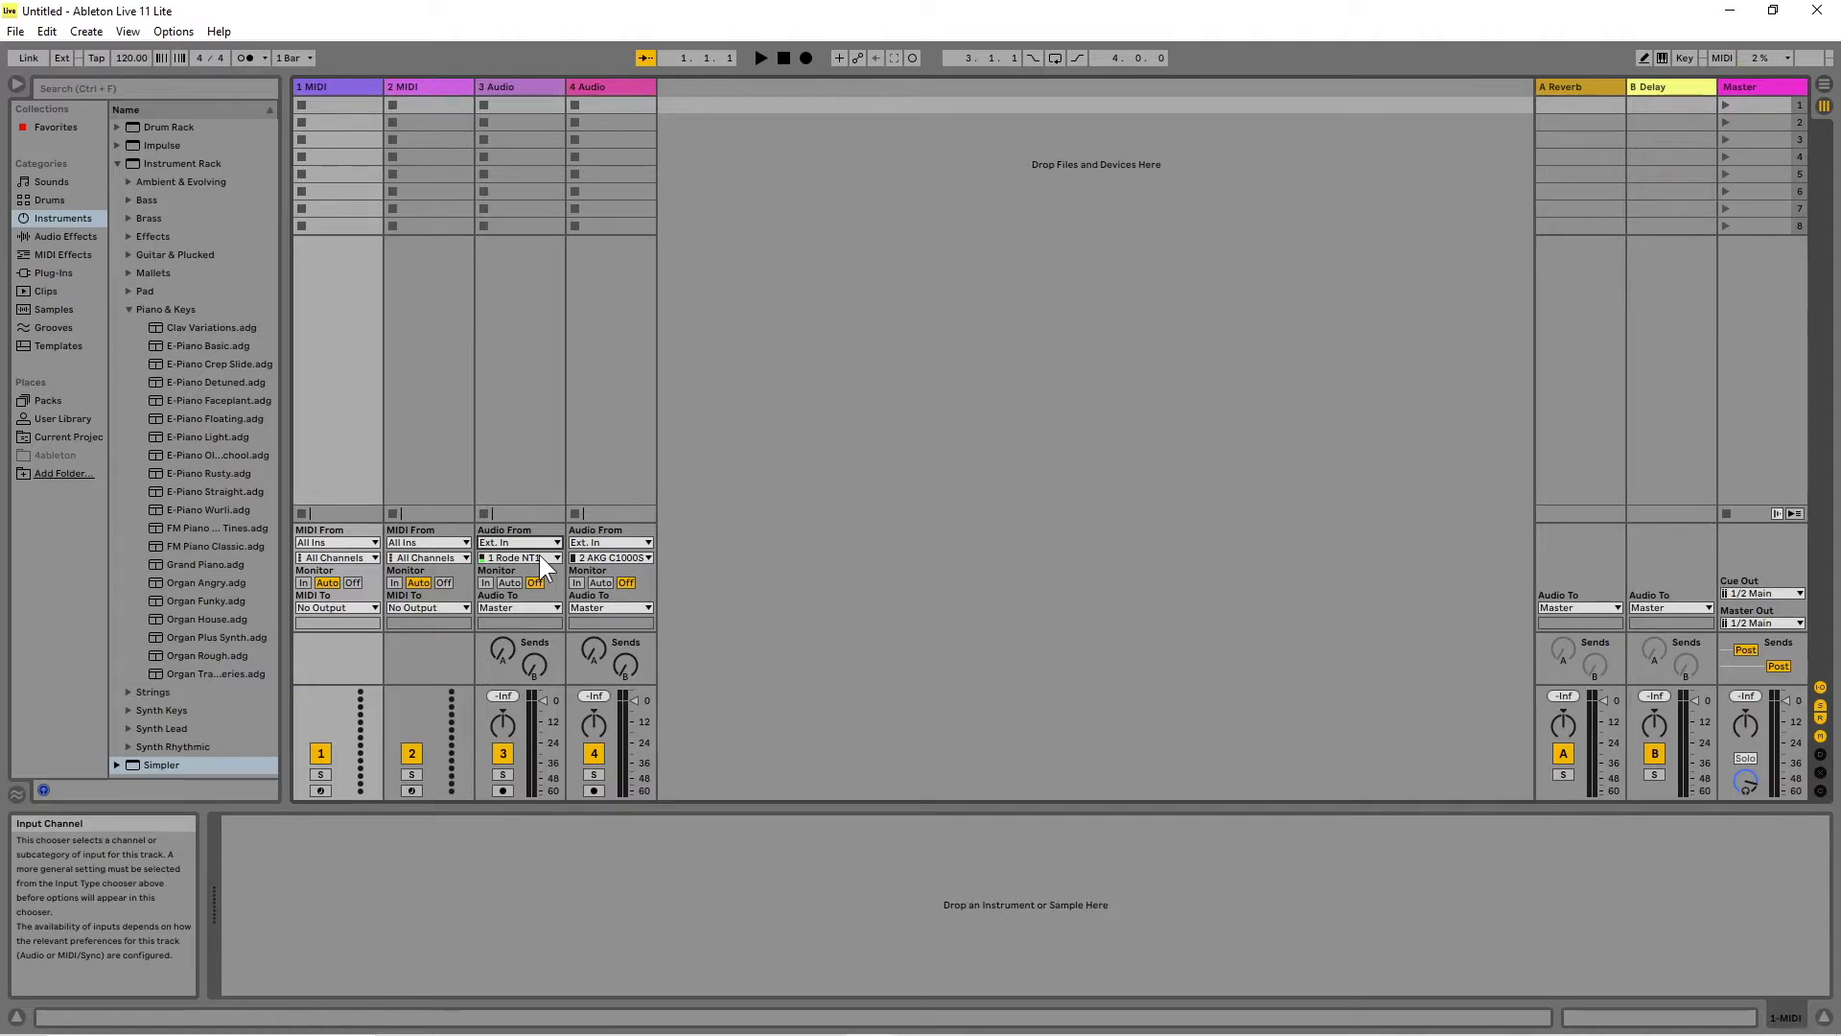
click(556, 557)
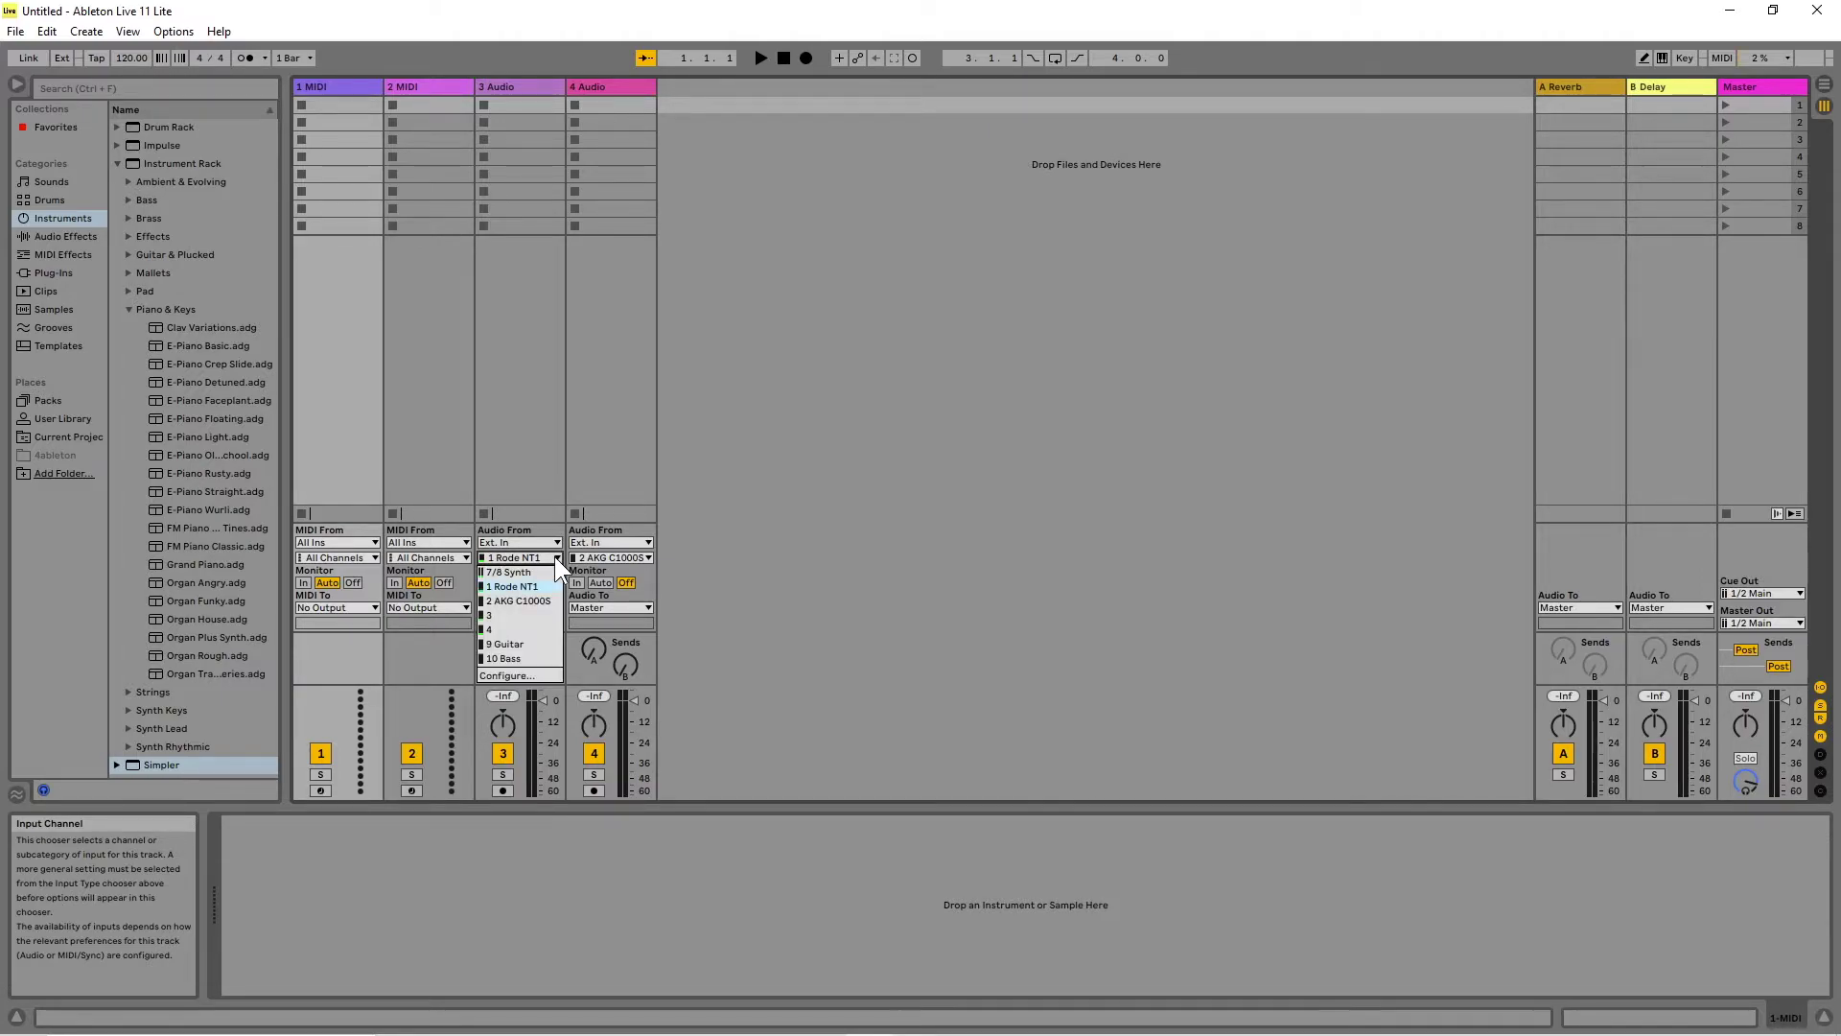
click(524, 644)
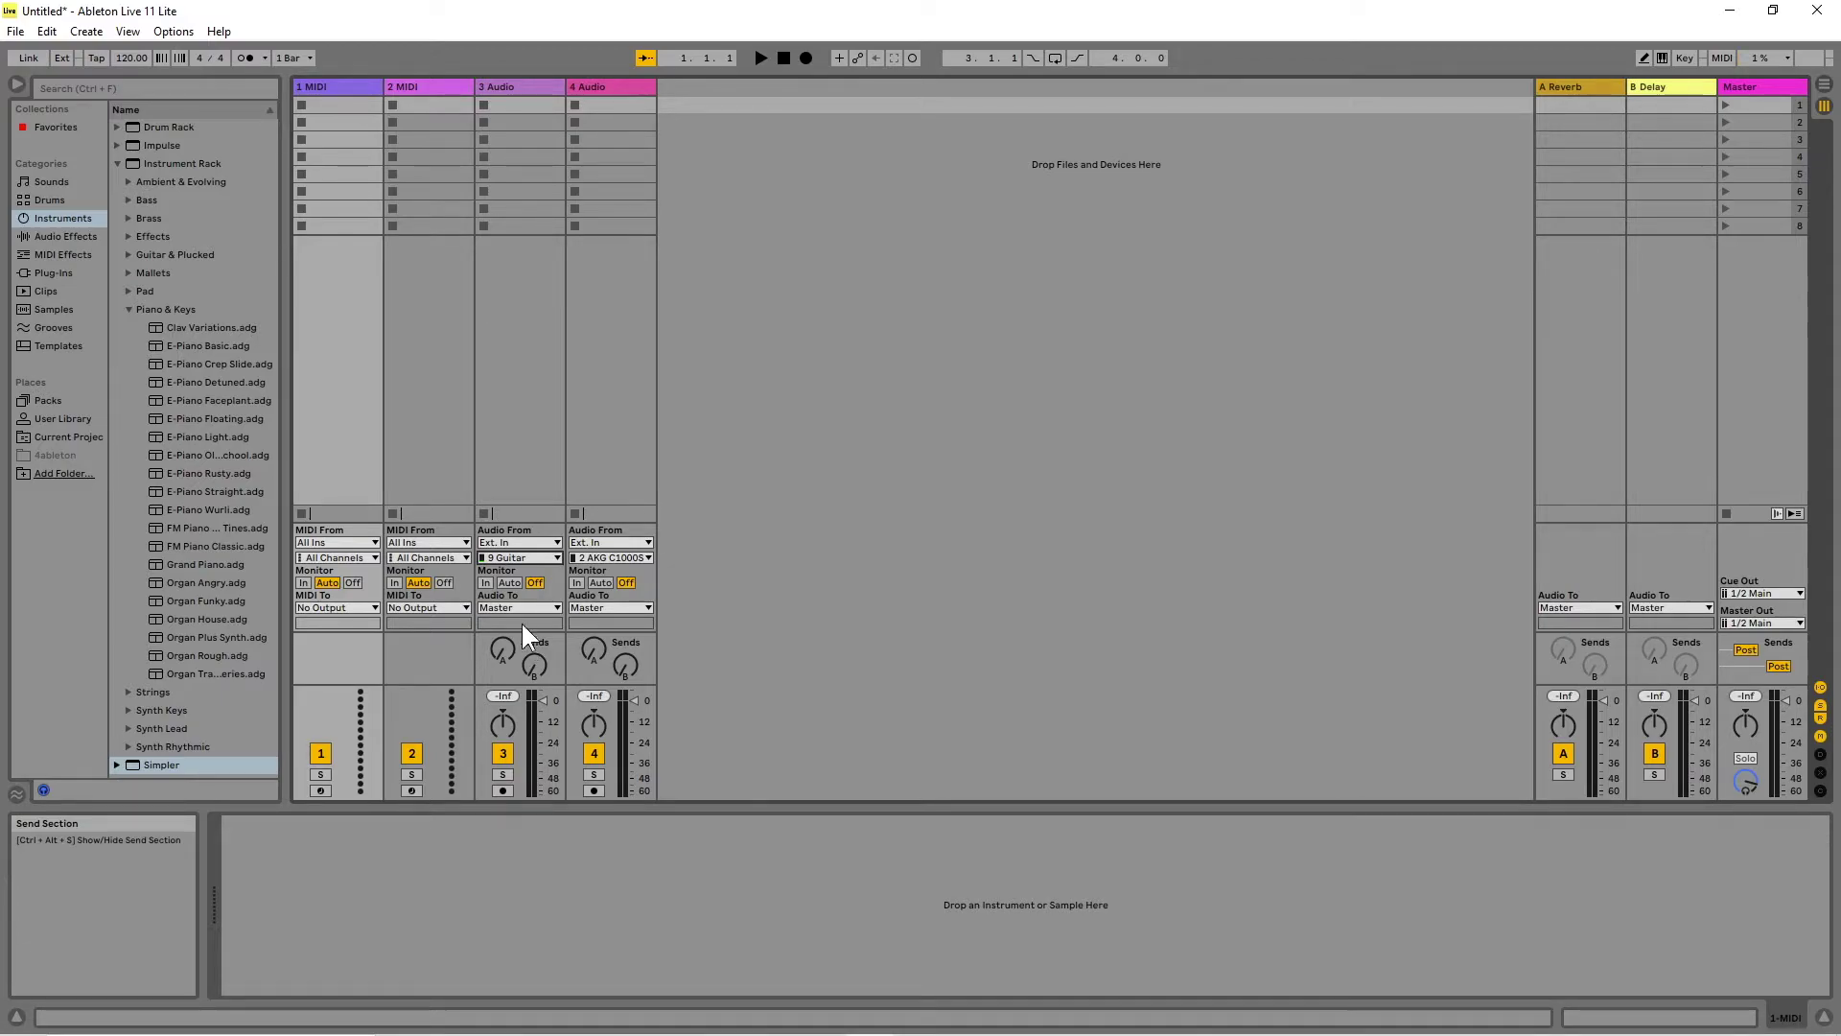
click(486, 583)
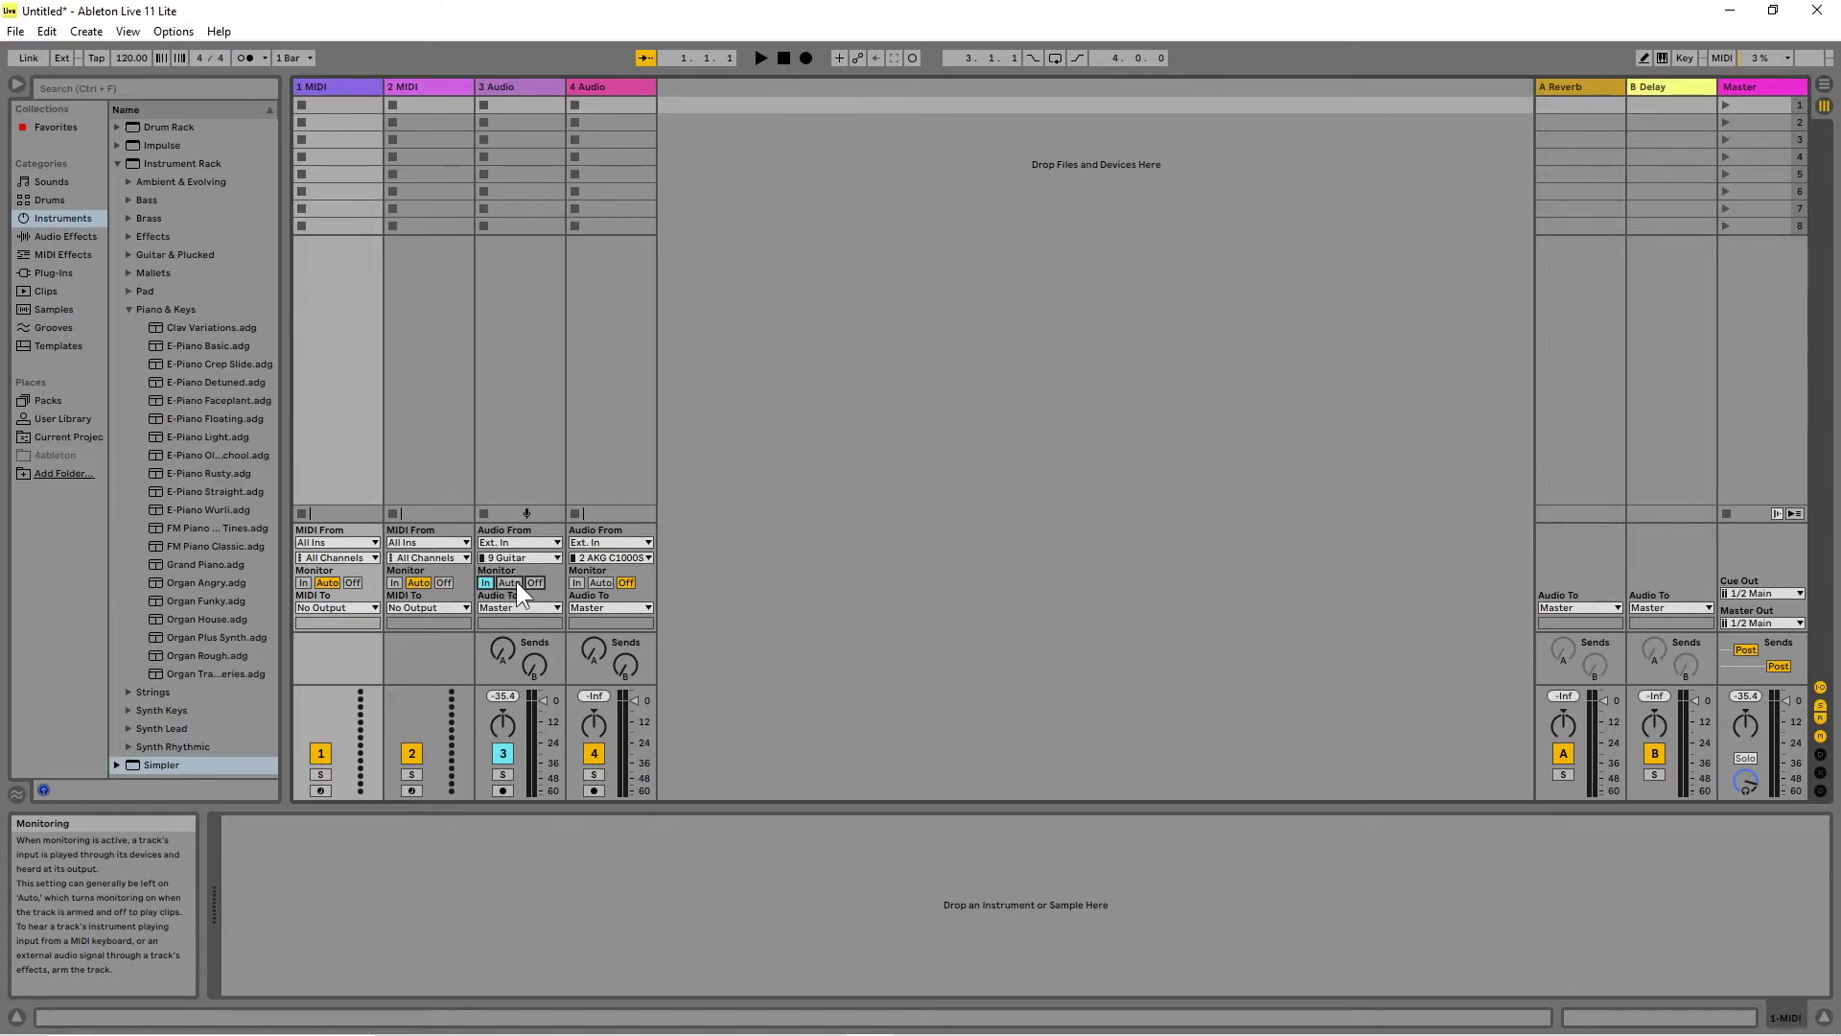
Return track 3's monitoring to Auto, arm it, and select its first clip slot
click(516, 583)
click(503, 788)
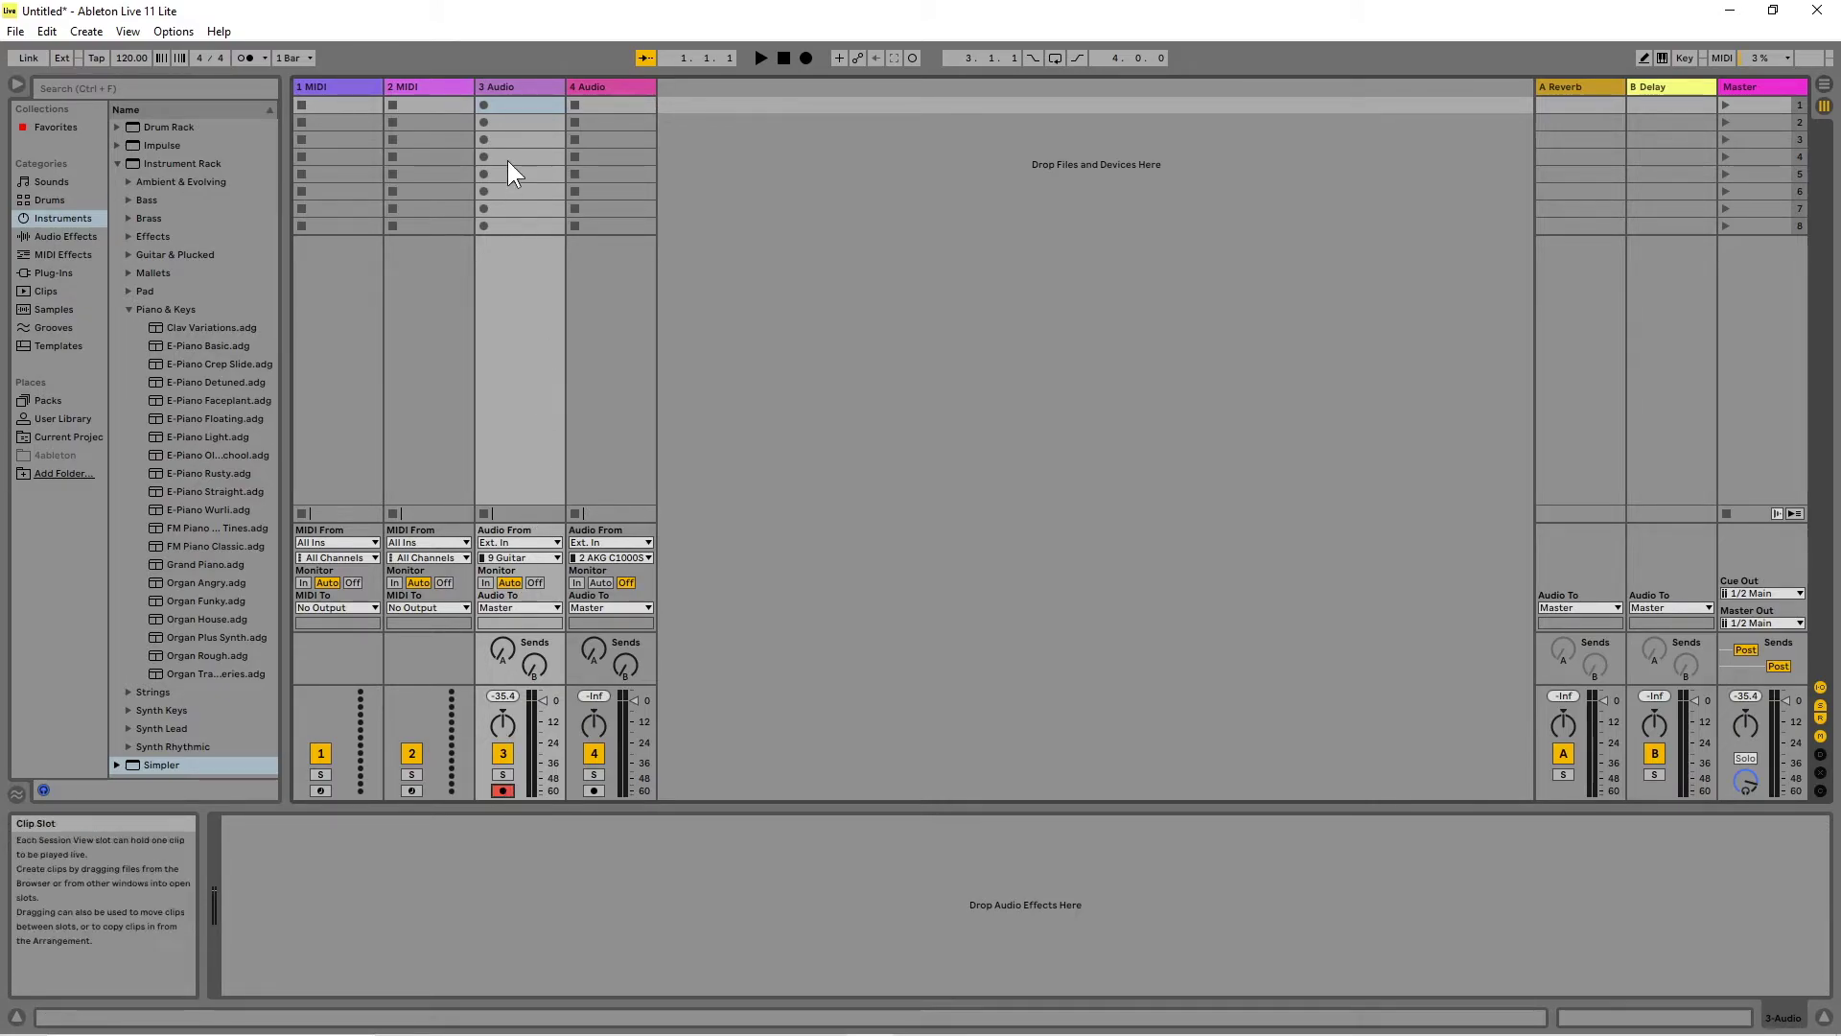
click(501, 104)
Record the 3-Audio 1 clip into track 3's first slot, stop, and launch it
click(912, 57)
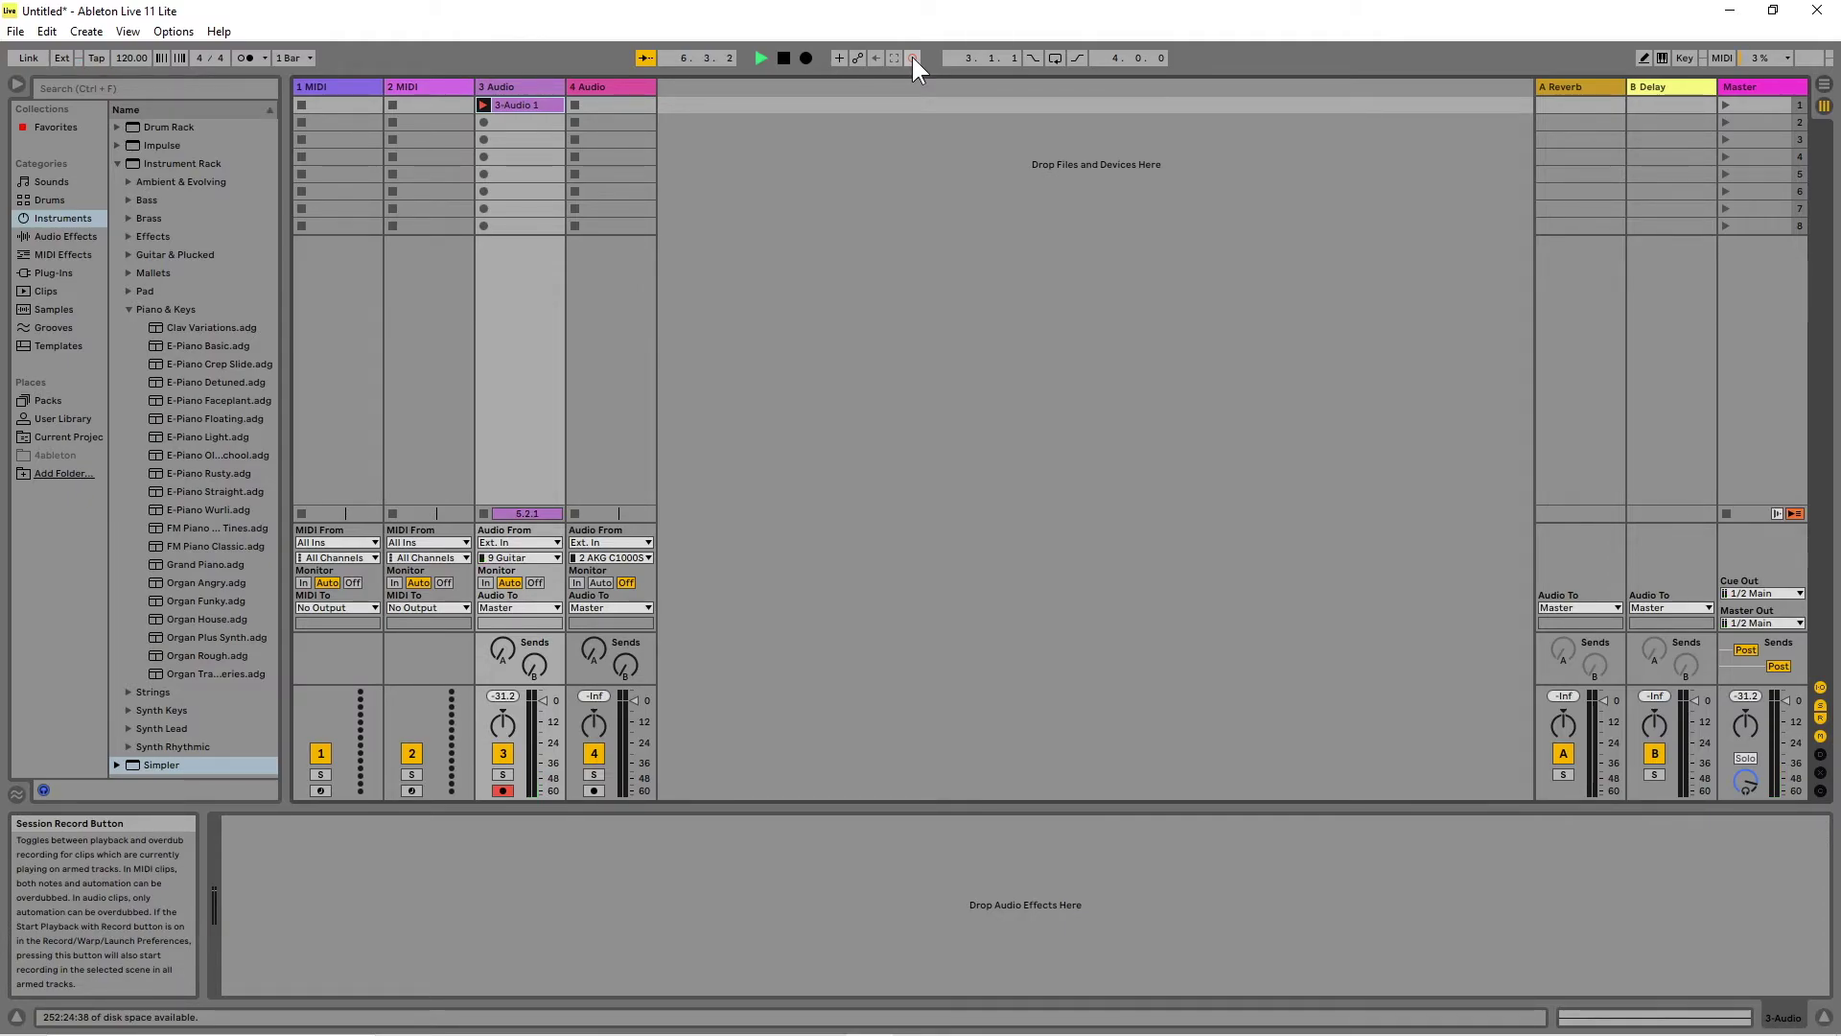
click(787, 57)
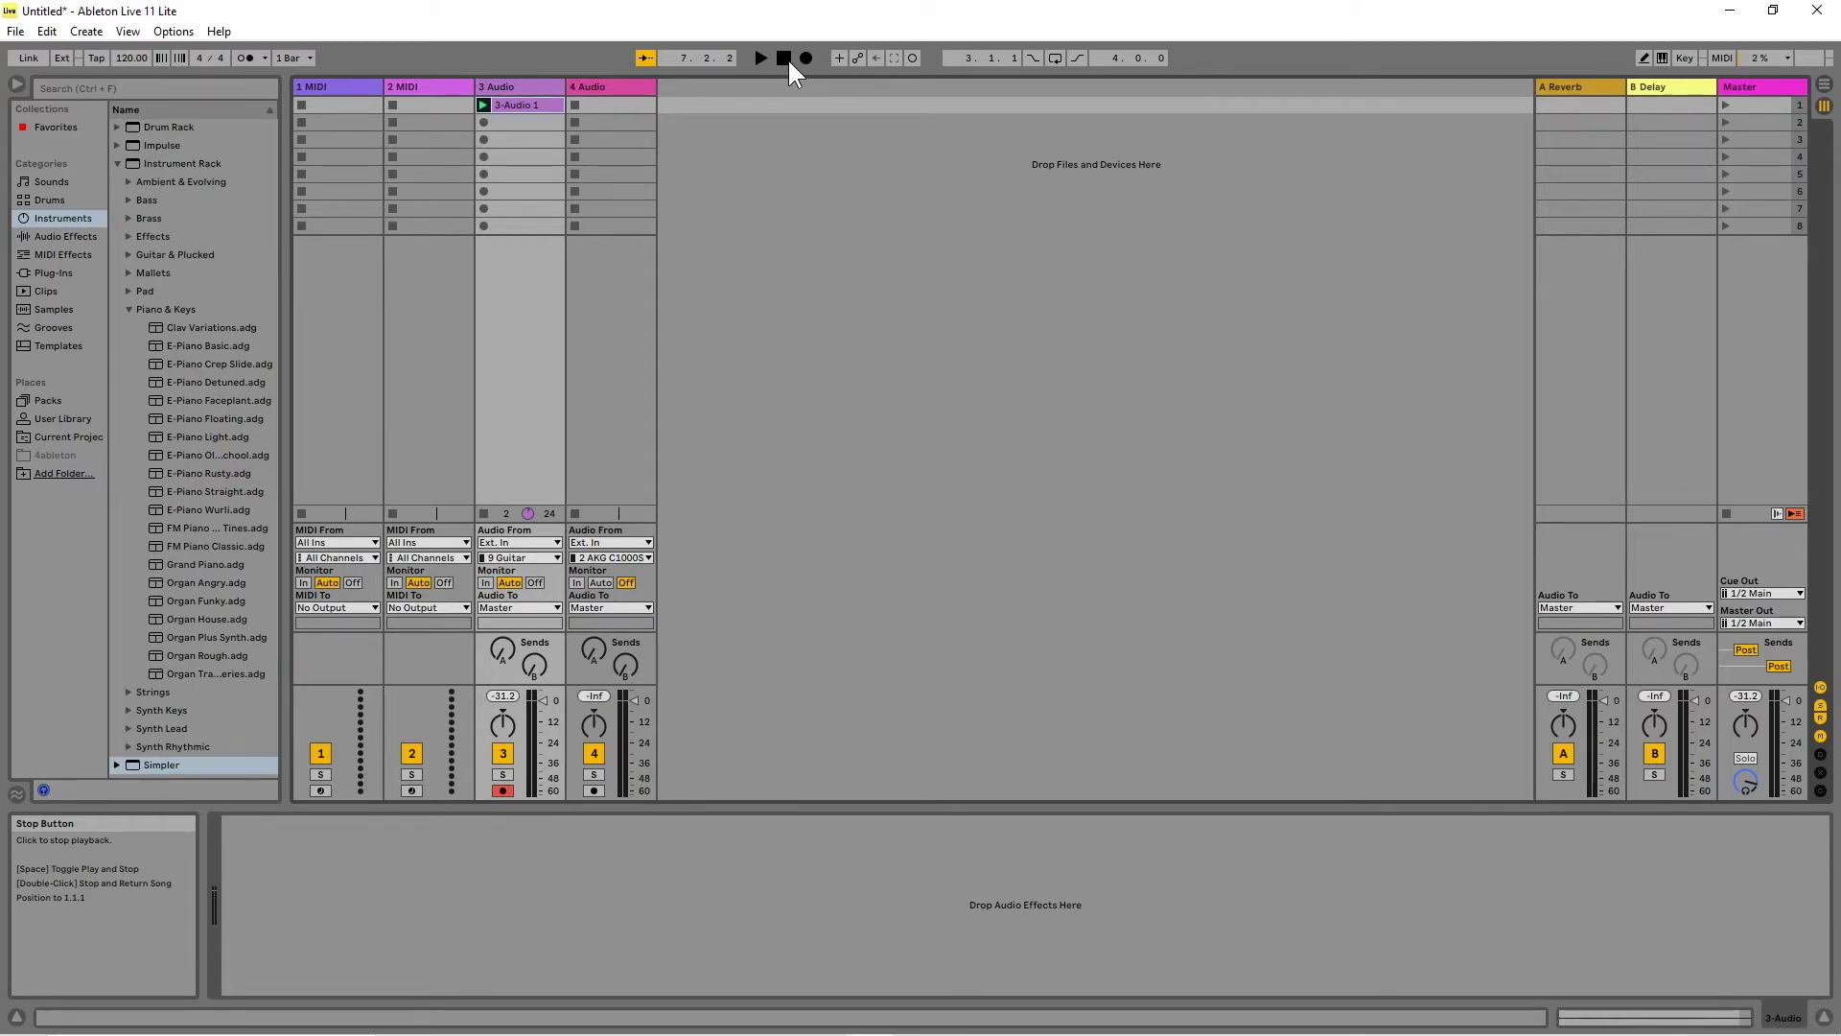
click(482, 105)
In Arrangement view, record a short guitar take on track 3 from bar 1, then rewind
double_click(785, 58)
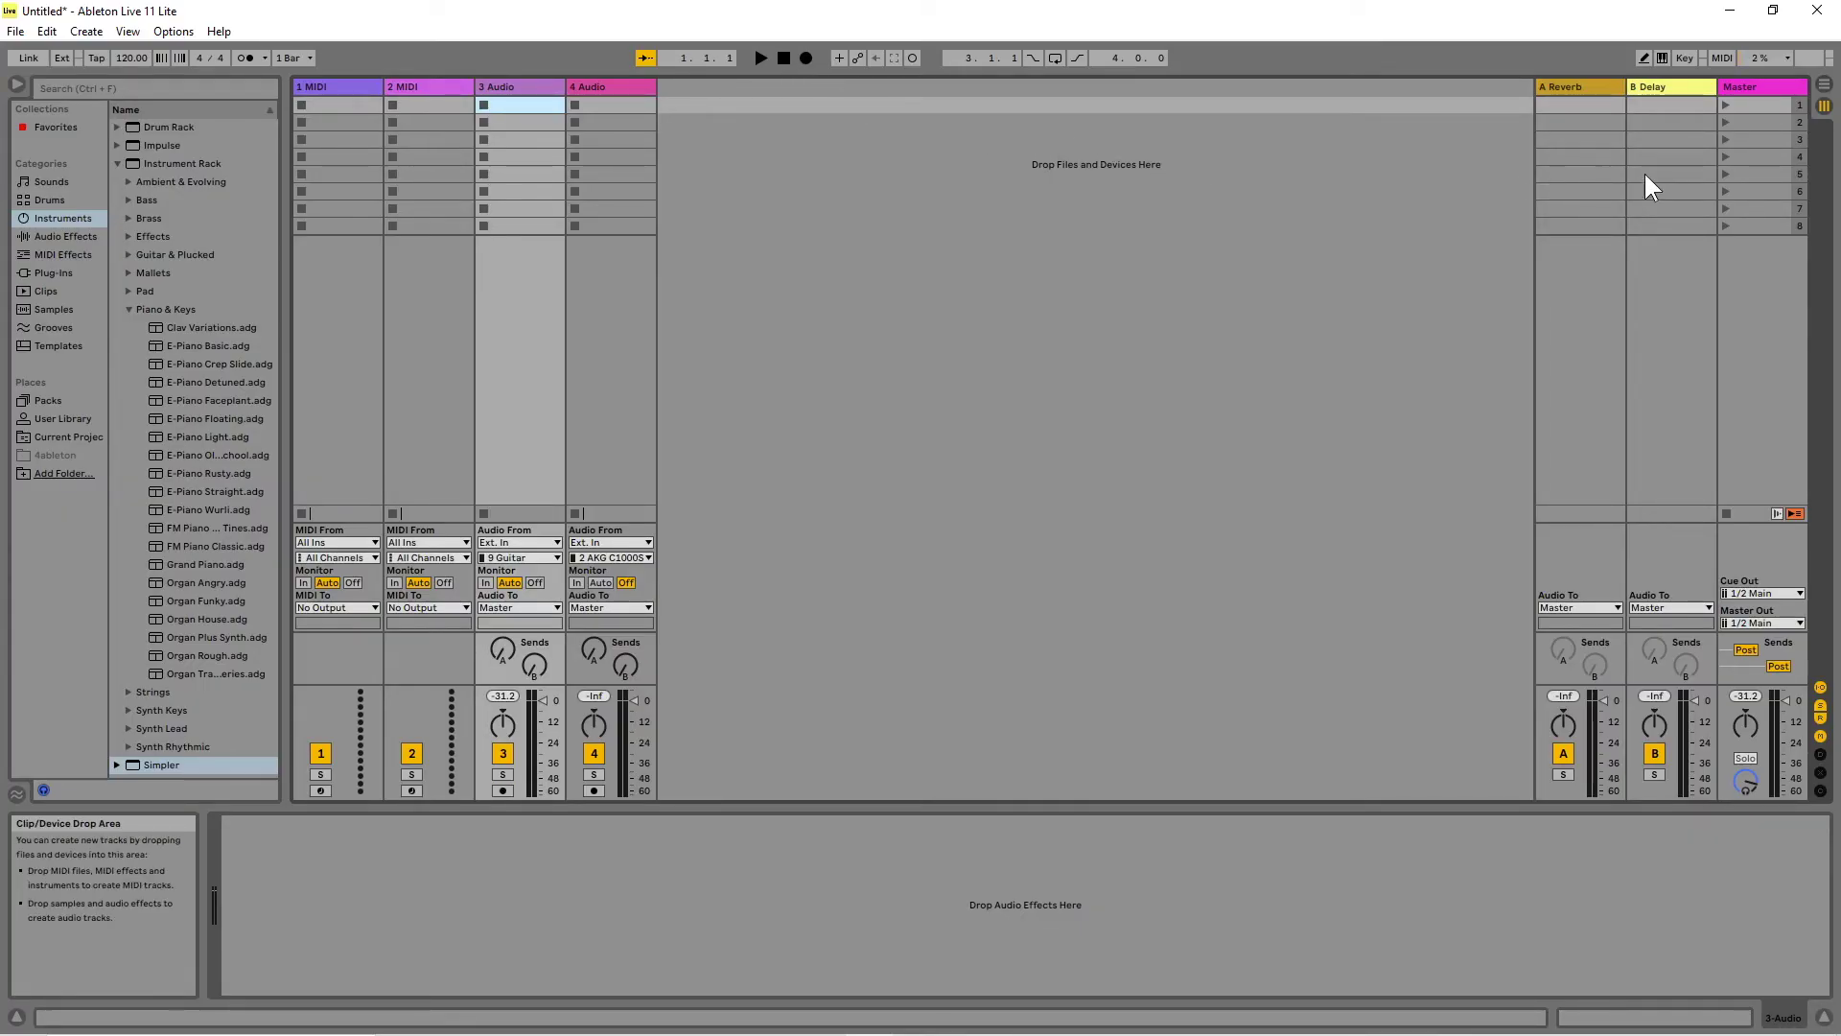
click(1825, 86)
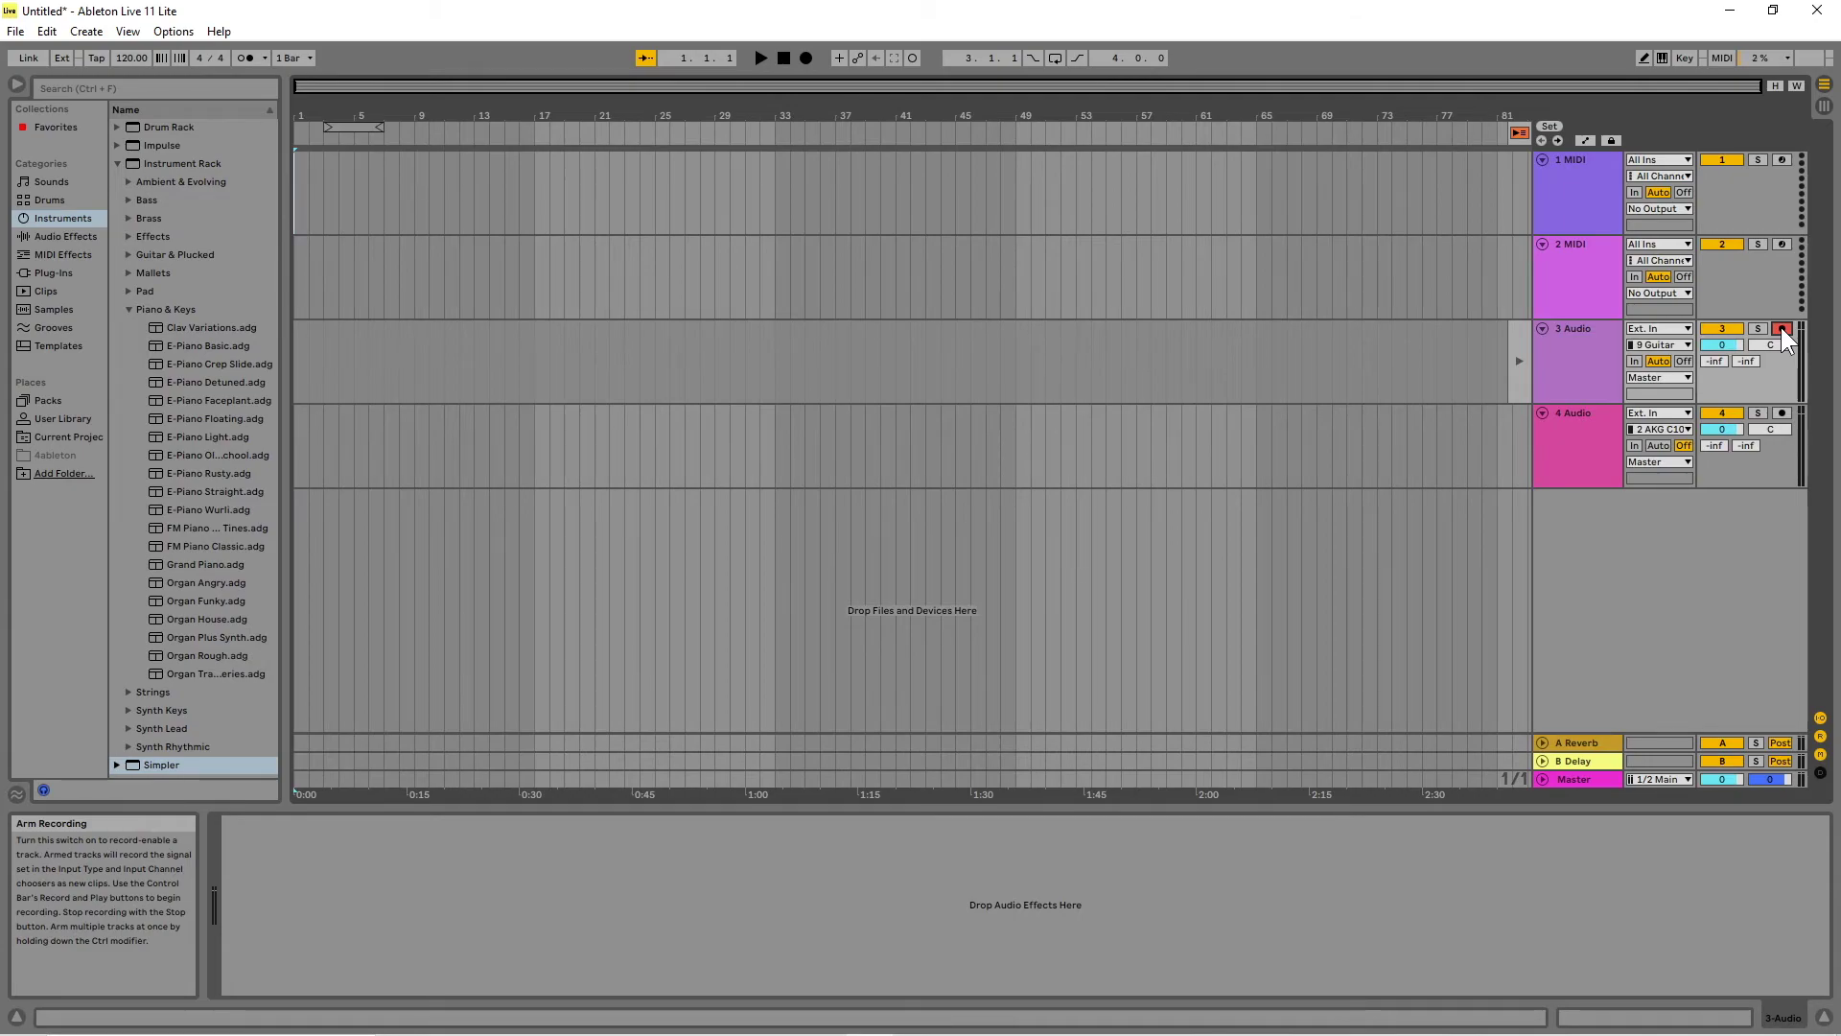
click(806, 58)
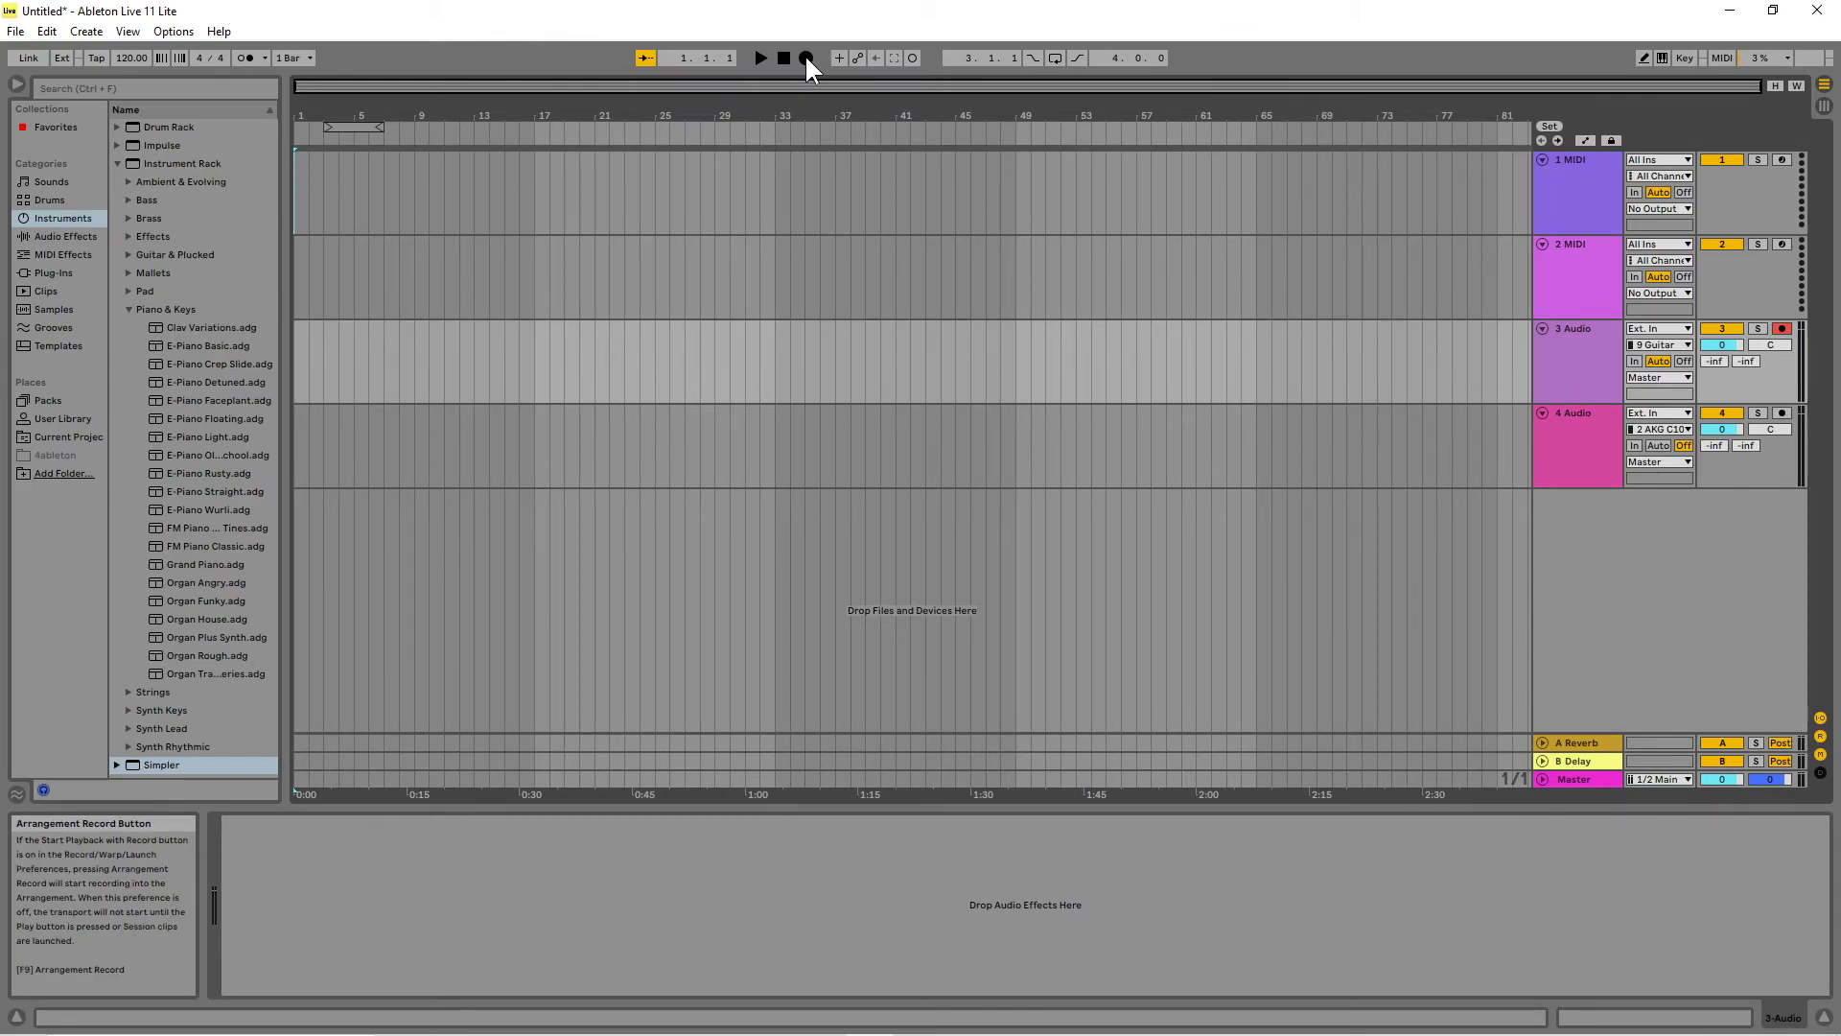
click(806, 58)
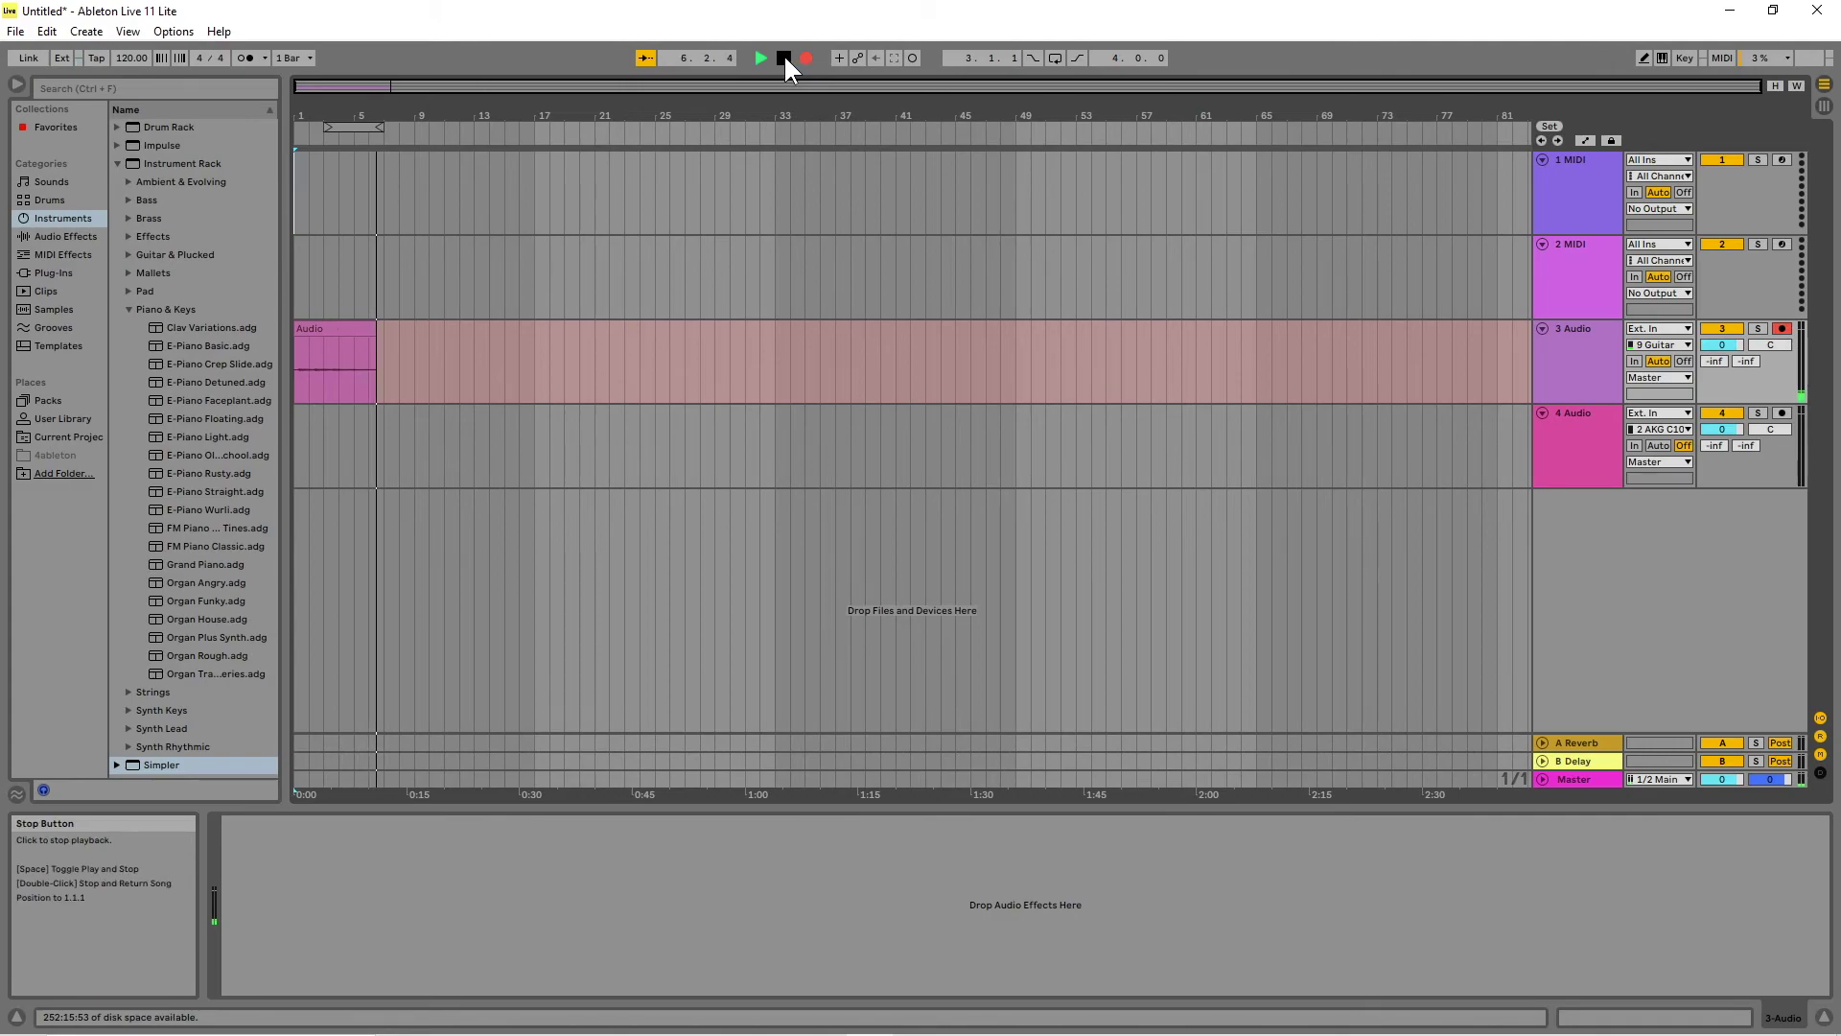
click(785, 56)
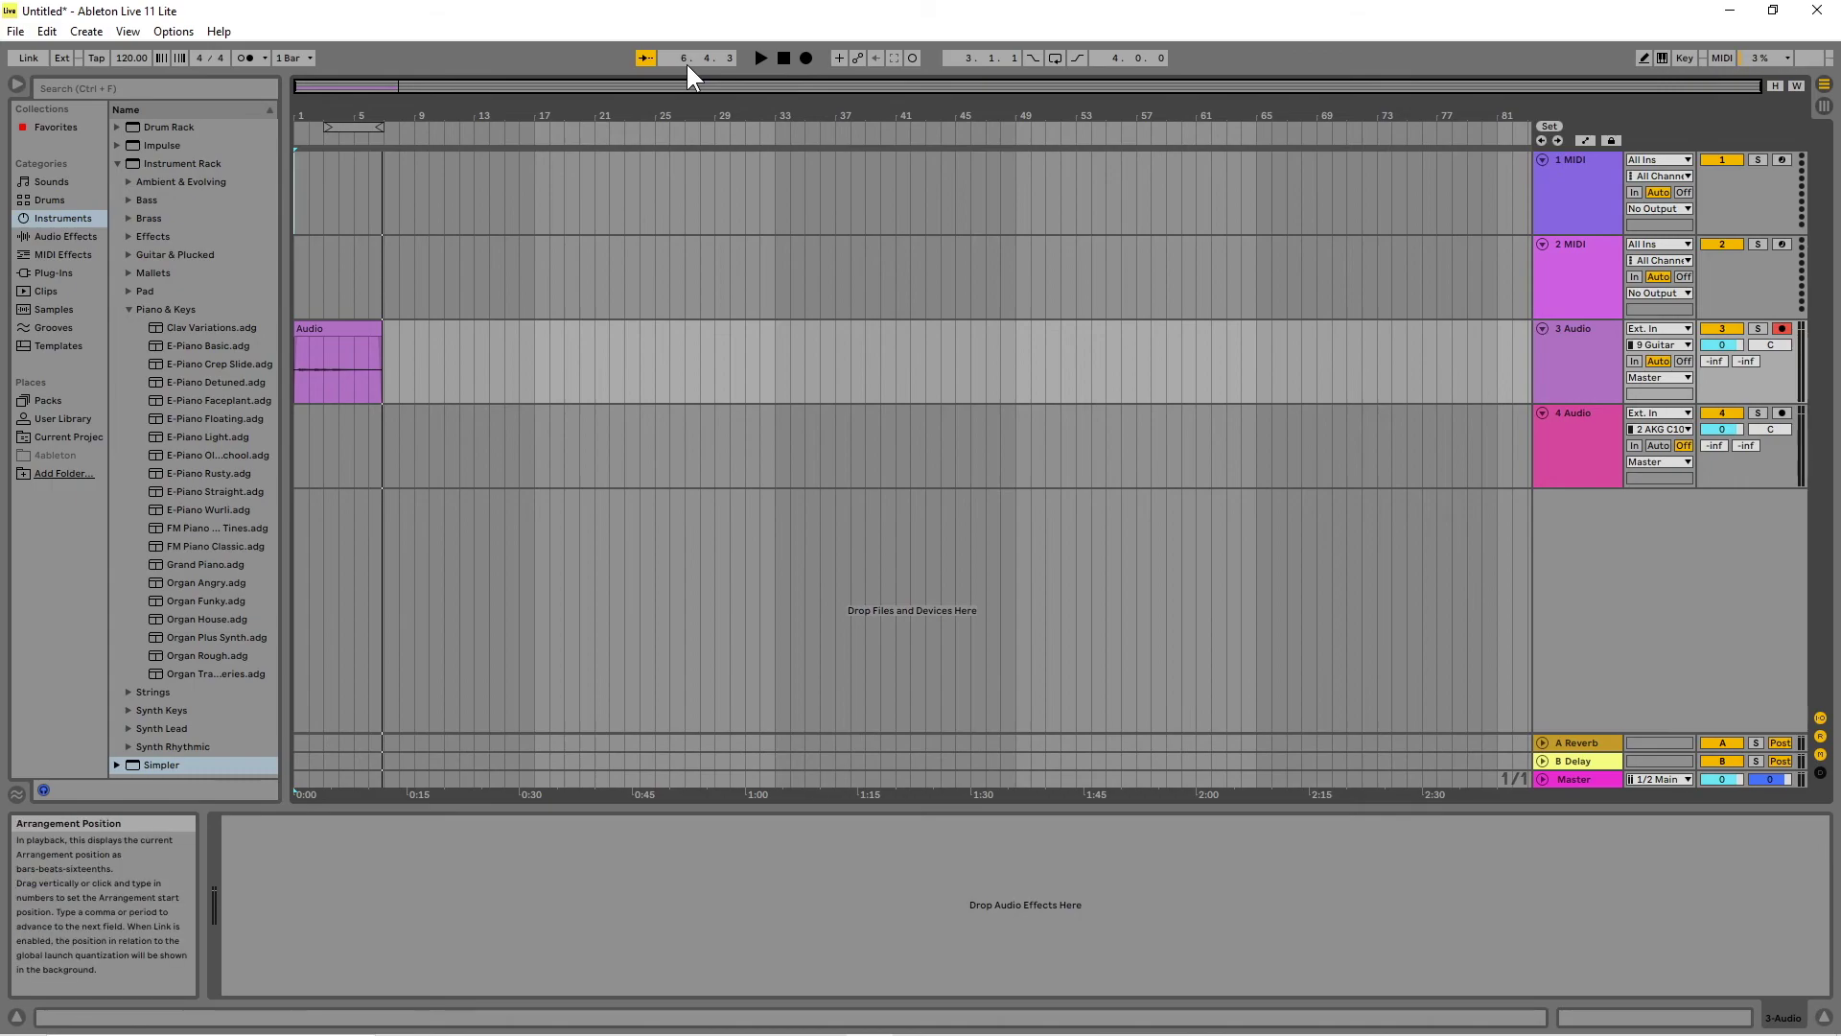
click(782, 57)
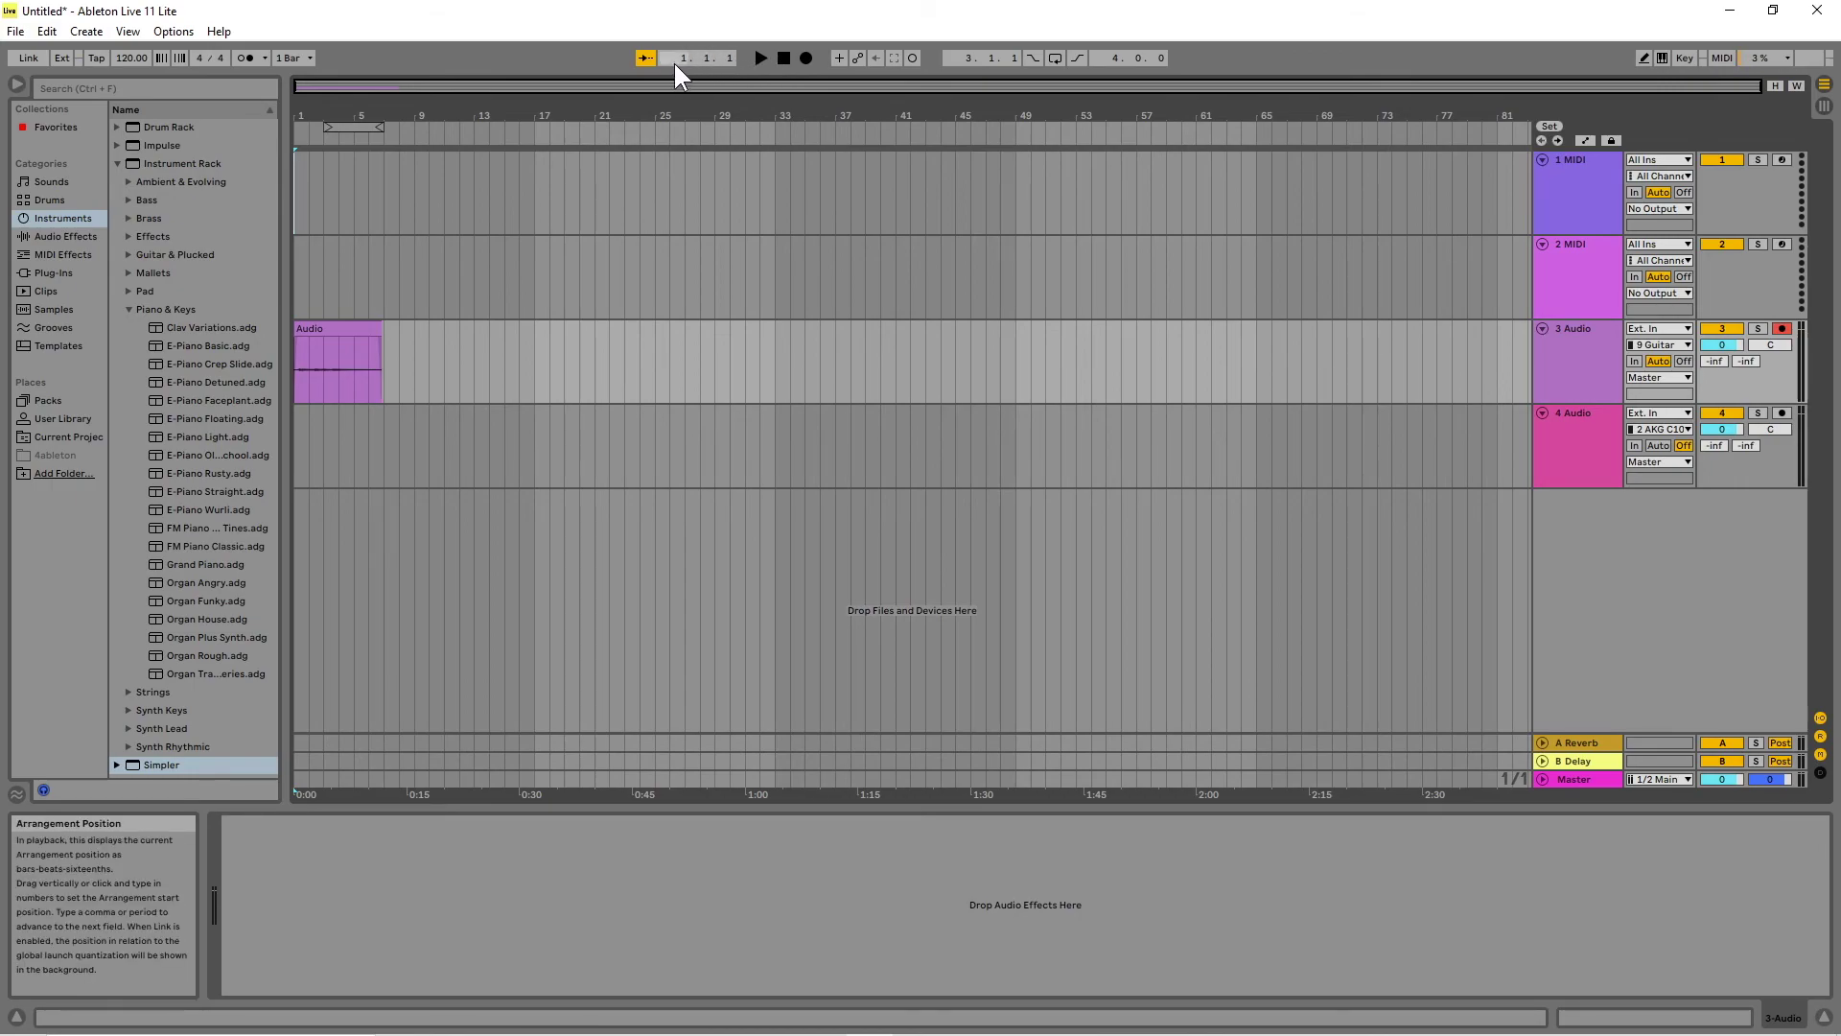